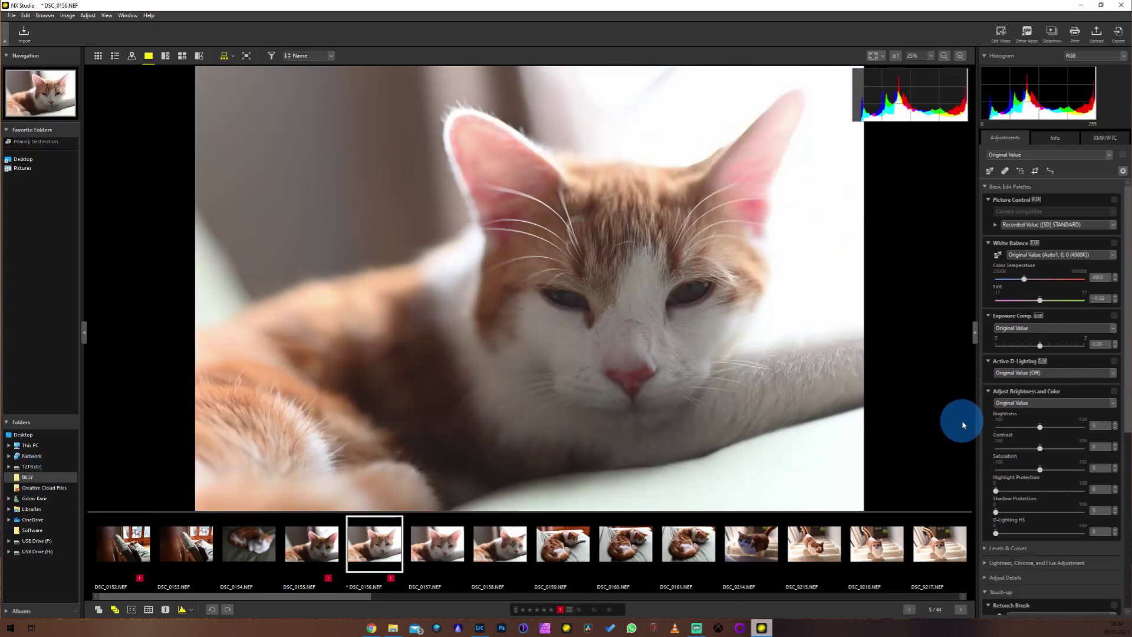
- Page through the cat close-ups from DSC_0156.NEF to DSC_0158.NEF in the image viewer
key("Right")
key("Left")
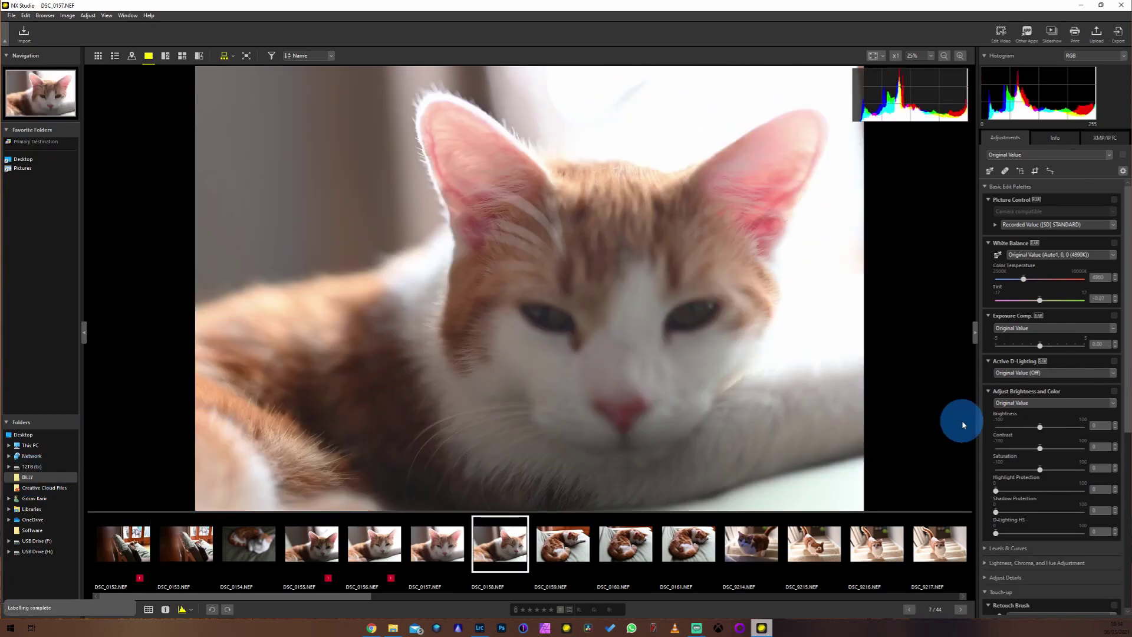
key("Right")
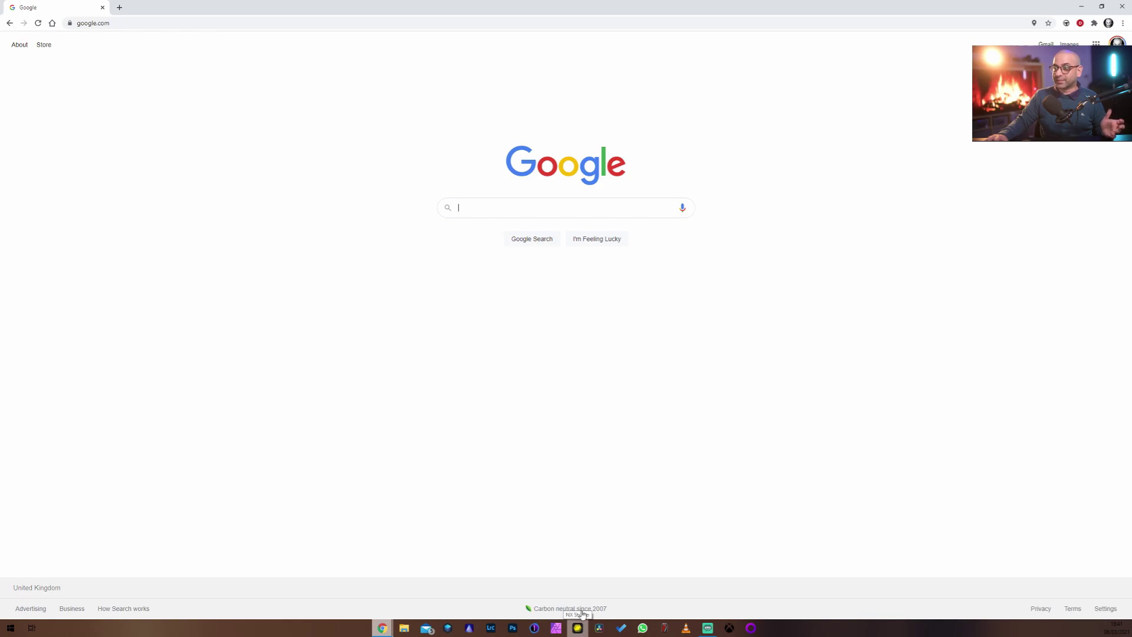
- Search Google for "nx studio" and open the NX Studio download page in Nikon's Download Center
left_click(514, 206)
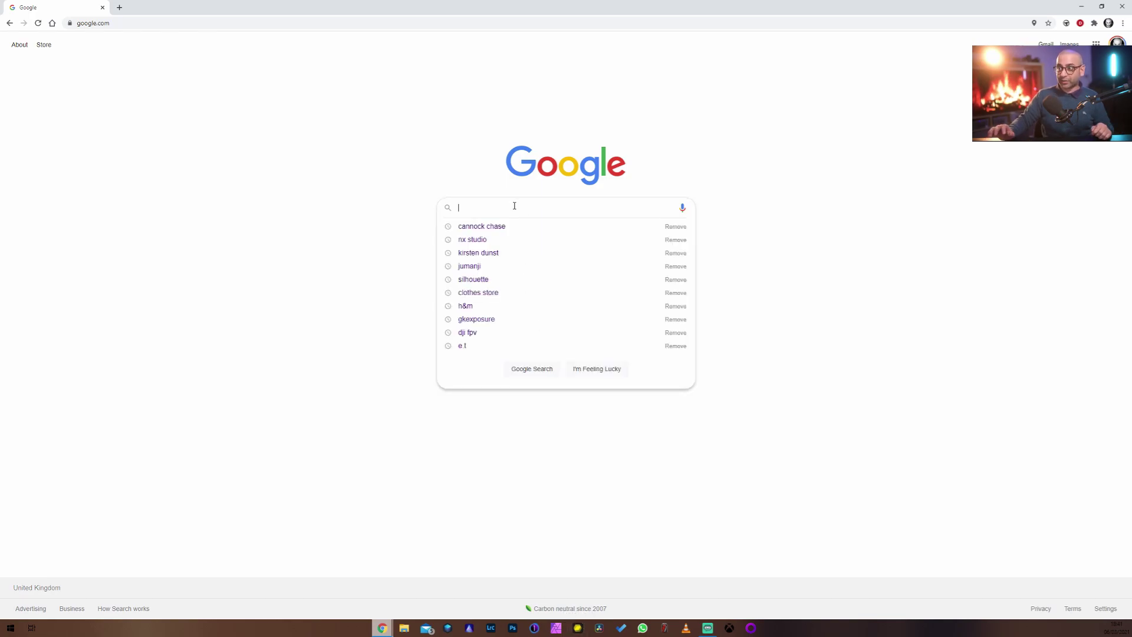
left_click(506, 239)
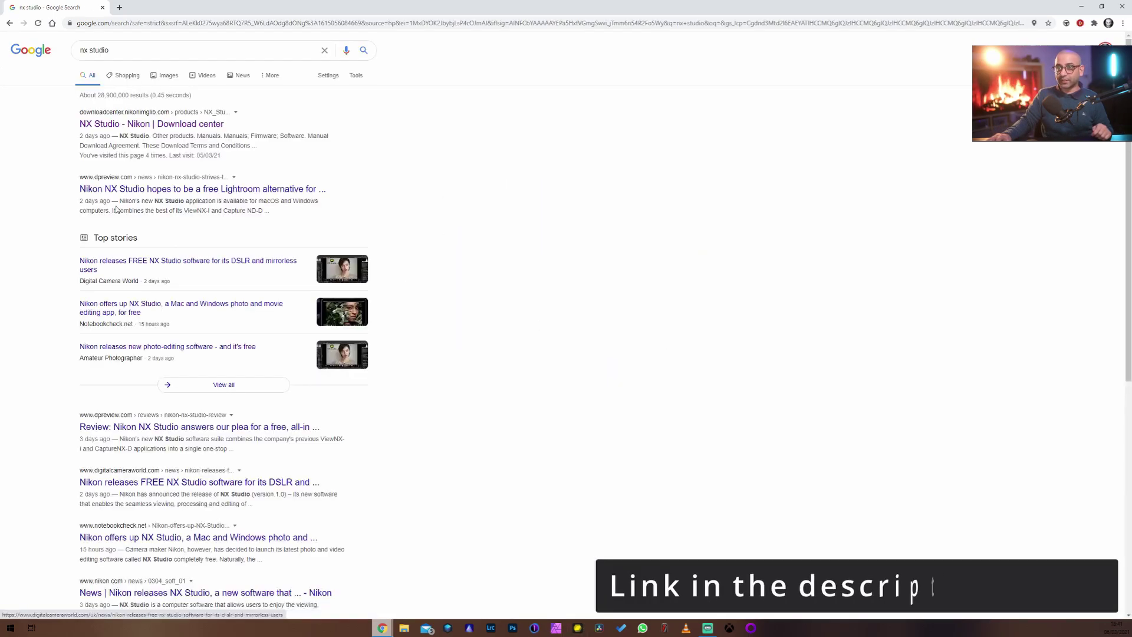
left_click(129, 124)
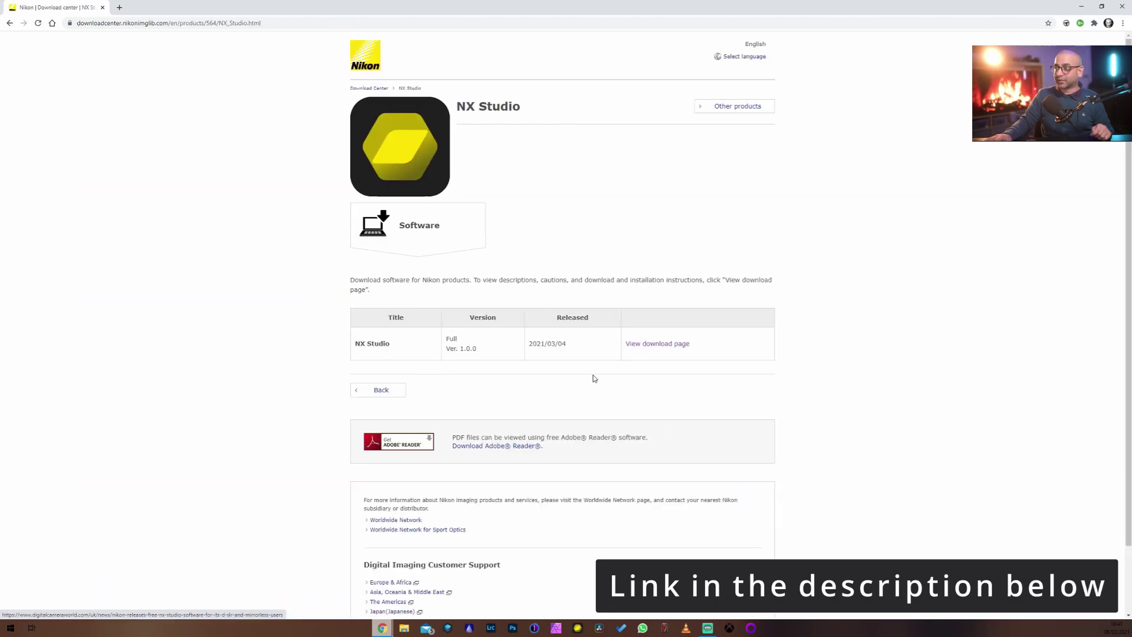
scroll(594, 378, "down", 2)
scroll(581, 381, "up", 1)
left_click(649, 270)
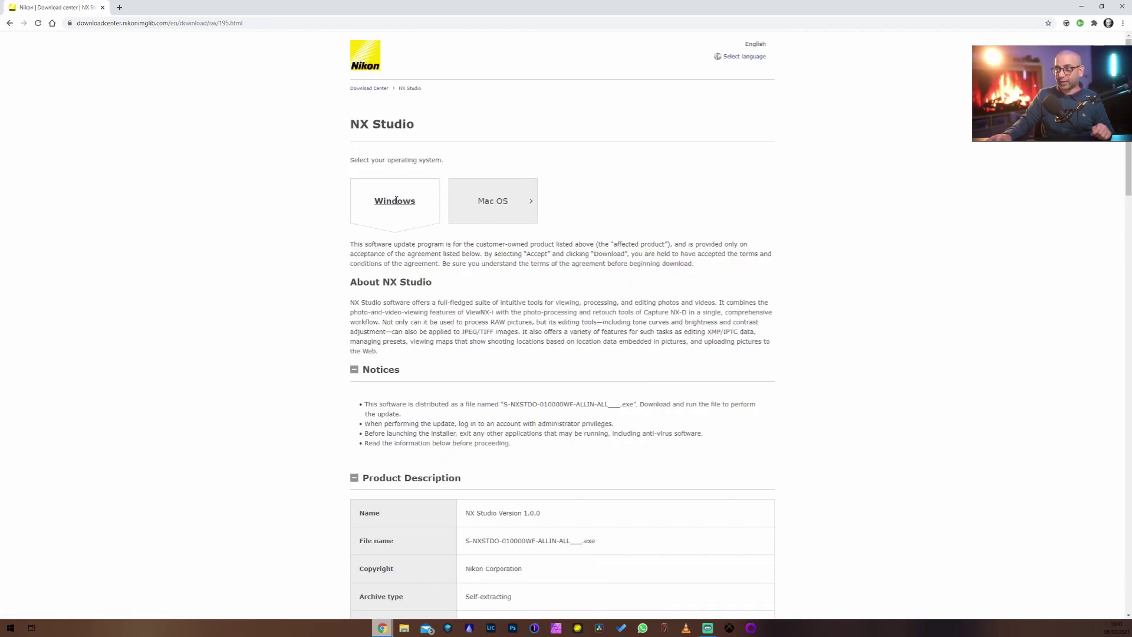
- Accept the license agreement for the Windows version and set the download region to Europe
scroll(501, 202, "down", 15)
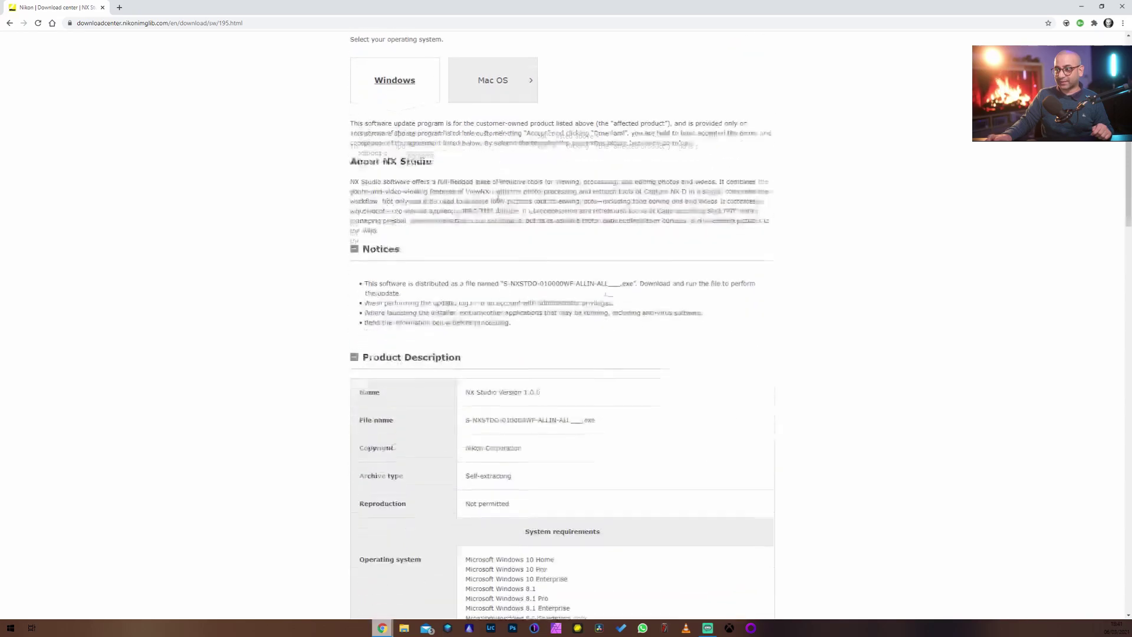
scroll(582, 387, "down", 9)
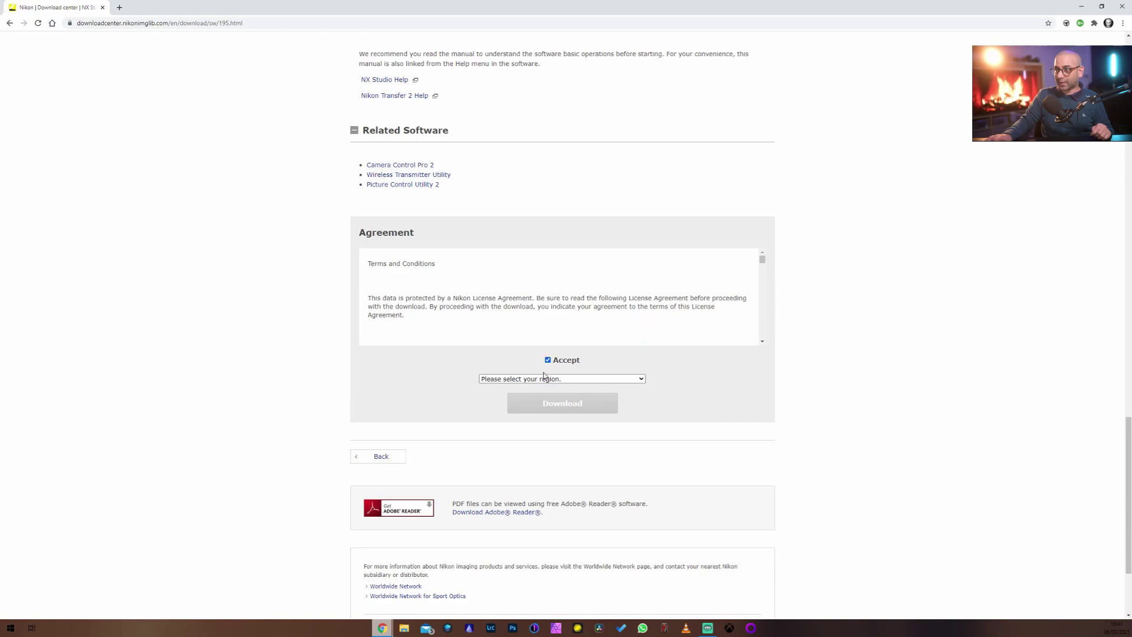
left_click(544, 377)
left_click(549, 409)
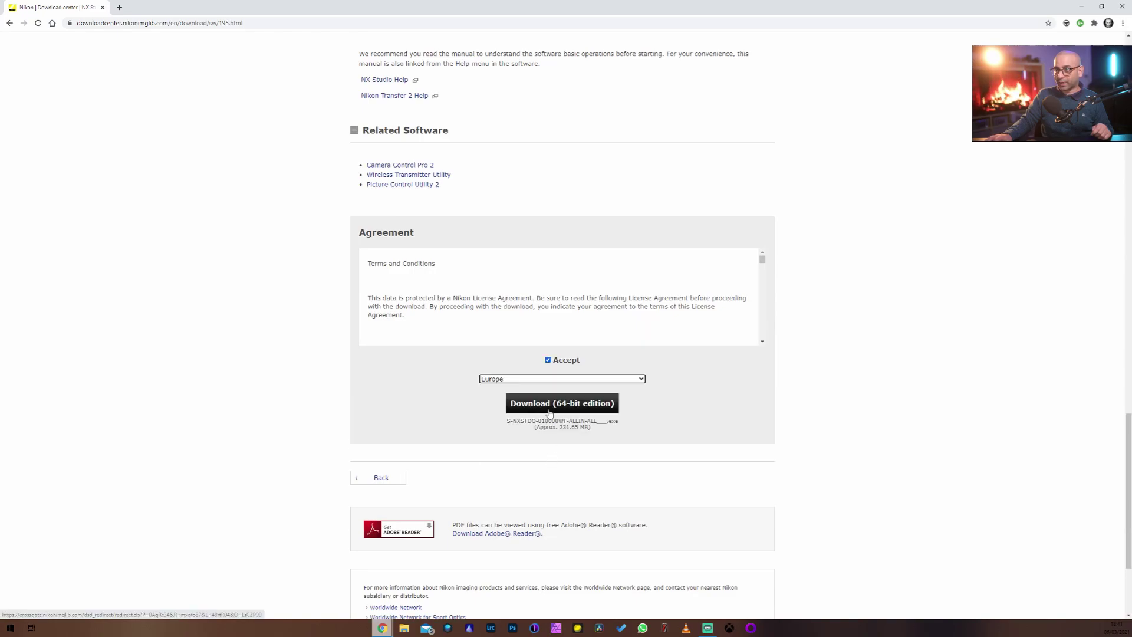
- Check the other regions offered for the download, leaving Europe selected, and close the browser
left_click(560, 380)
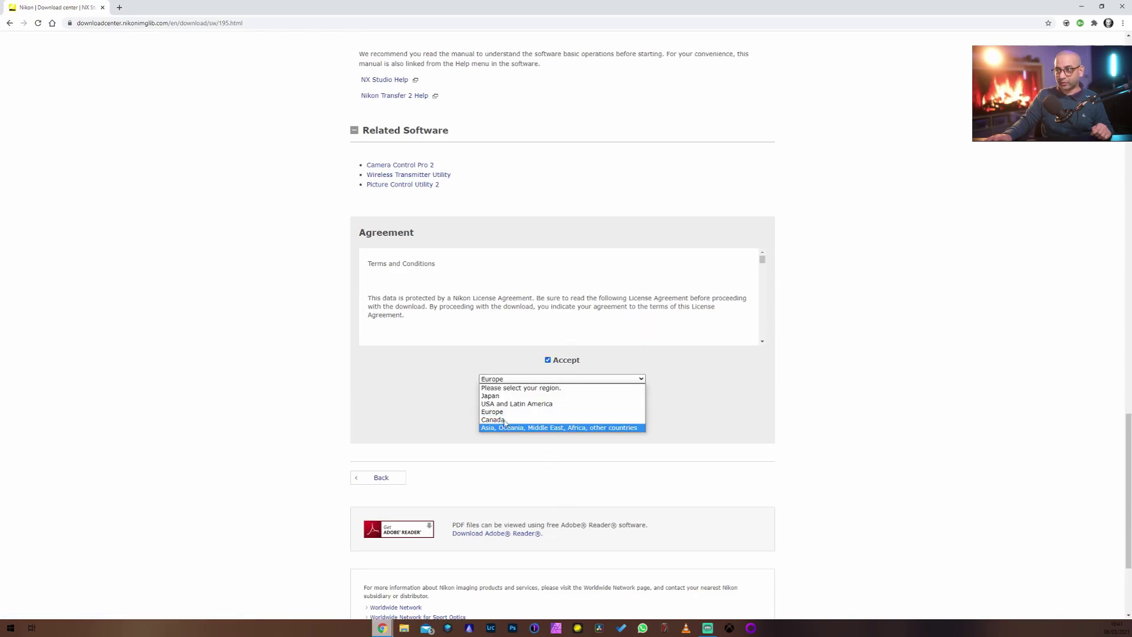
left_click(679, 485)
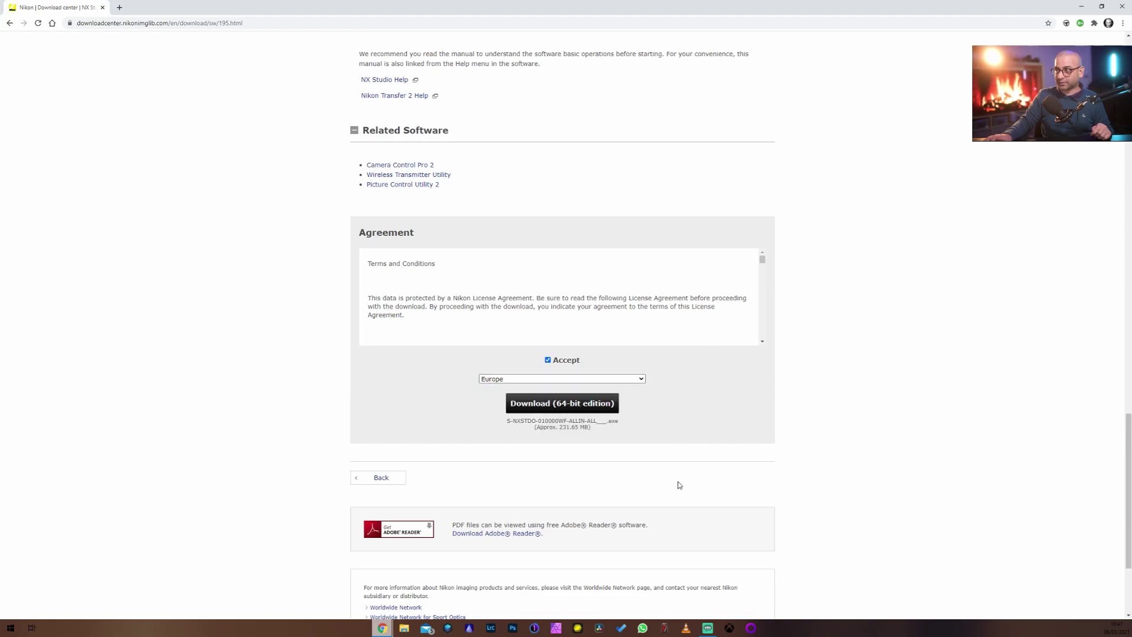
scroll(419, 244, "down", 3)
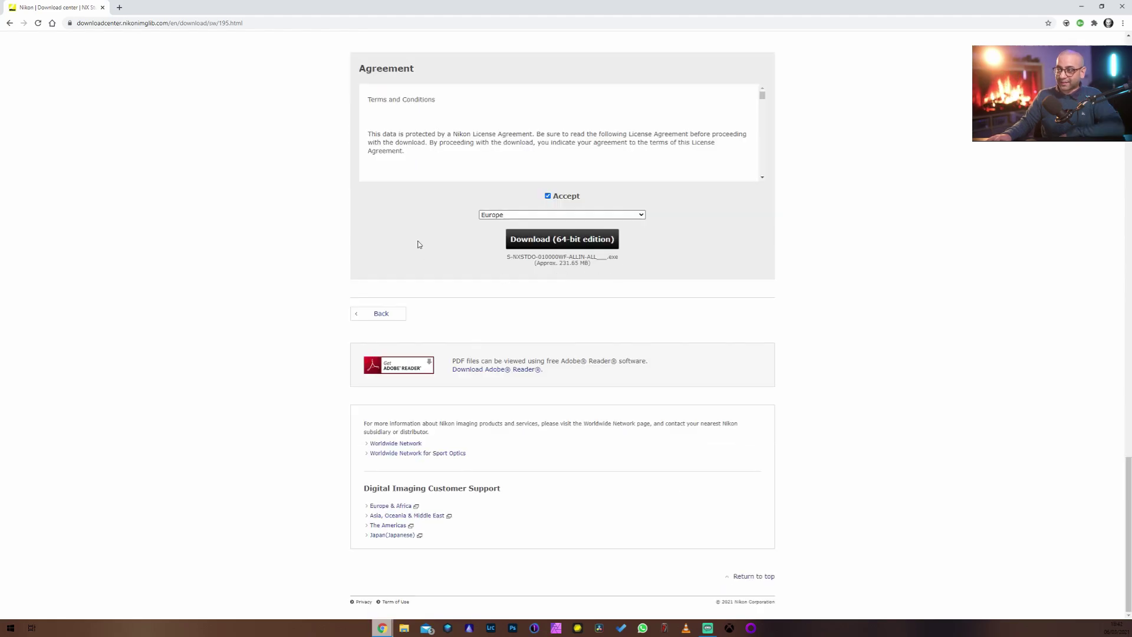
left_click(1123, 6)
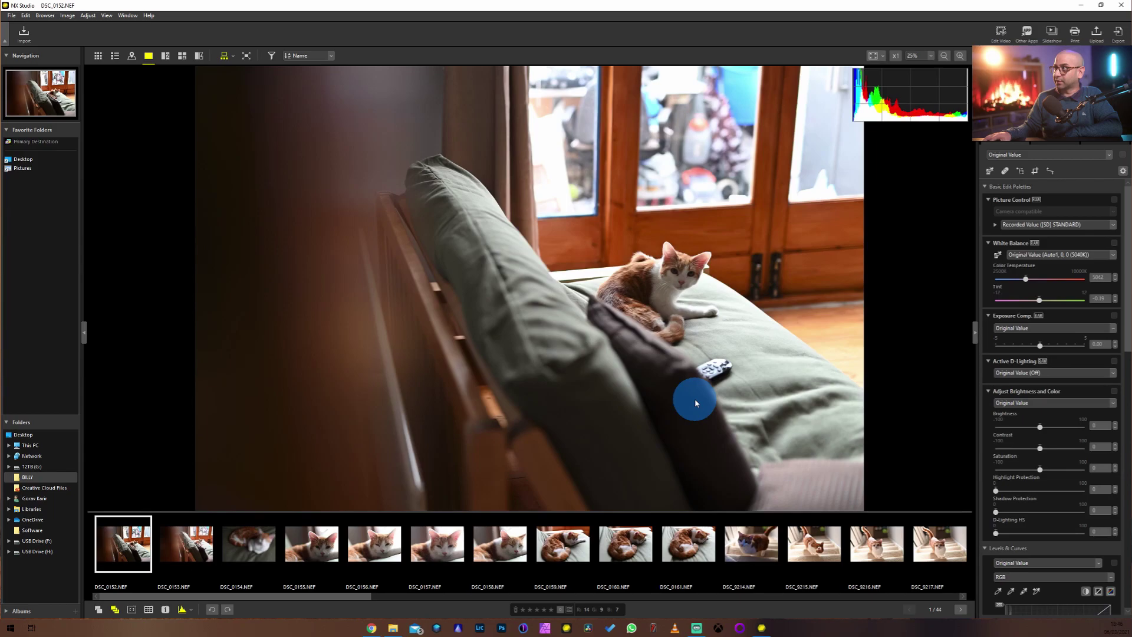
- Minimize the open photo editors, view the files in the desktop's BILLY folder, and close the folder window
left_click(1078, 6)
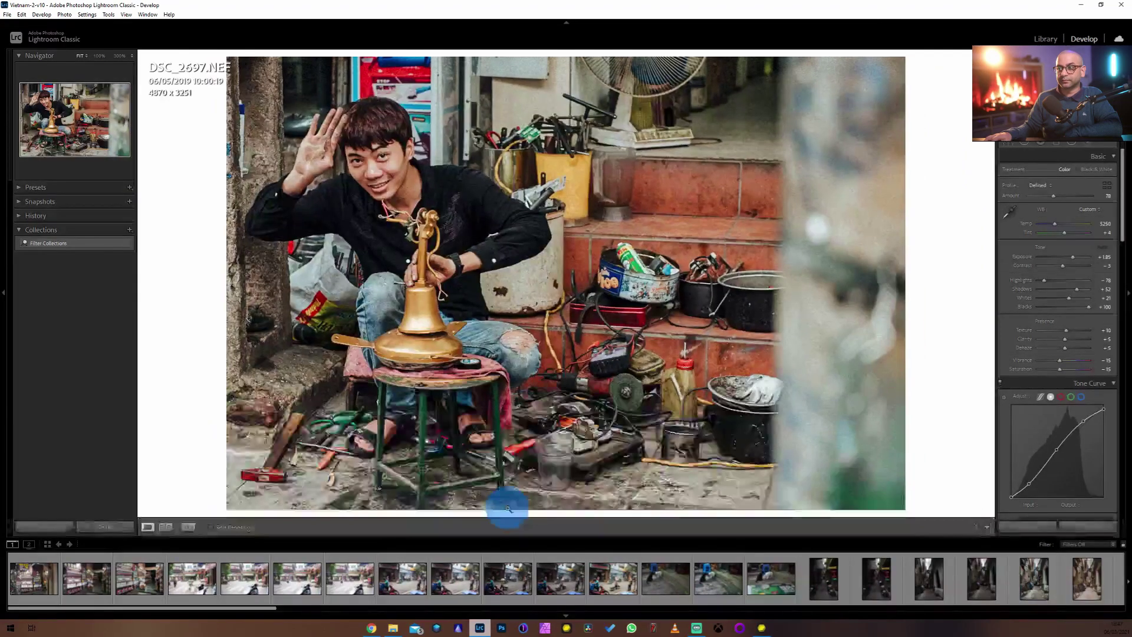
left_click(1085, 6)
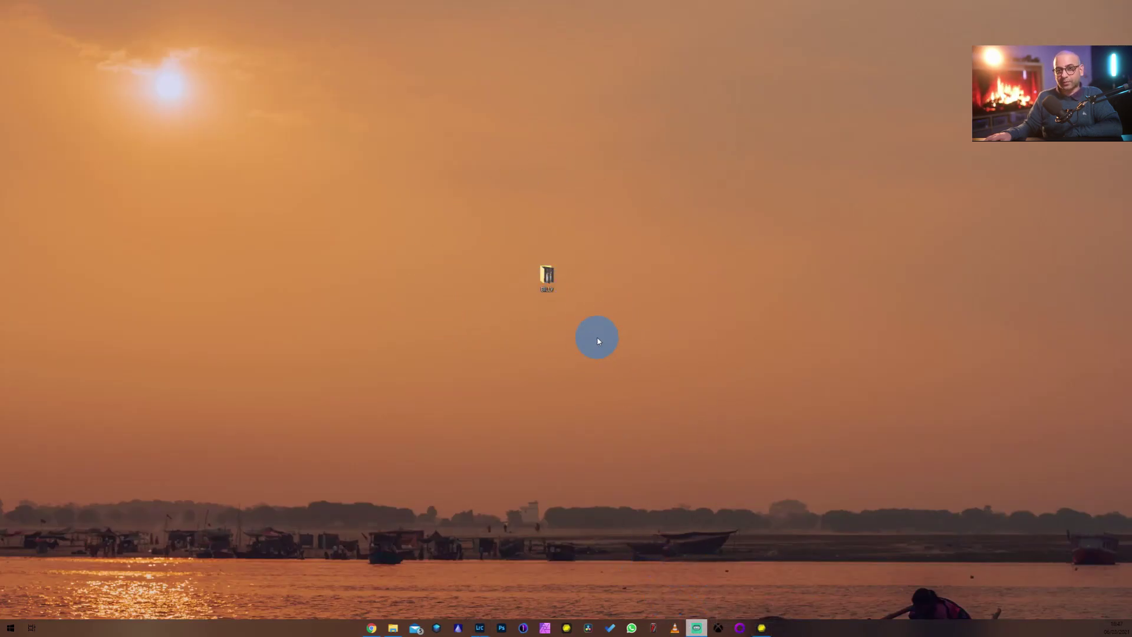
left_click(549, 289)
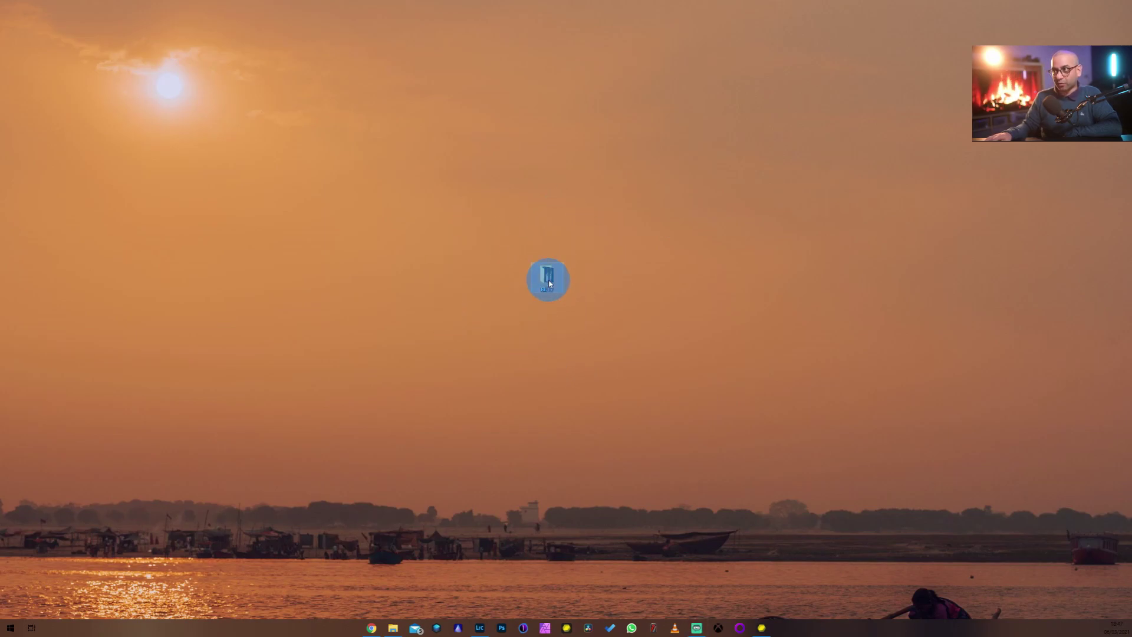
double_click(549, 284)
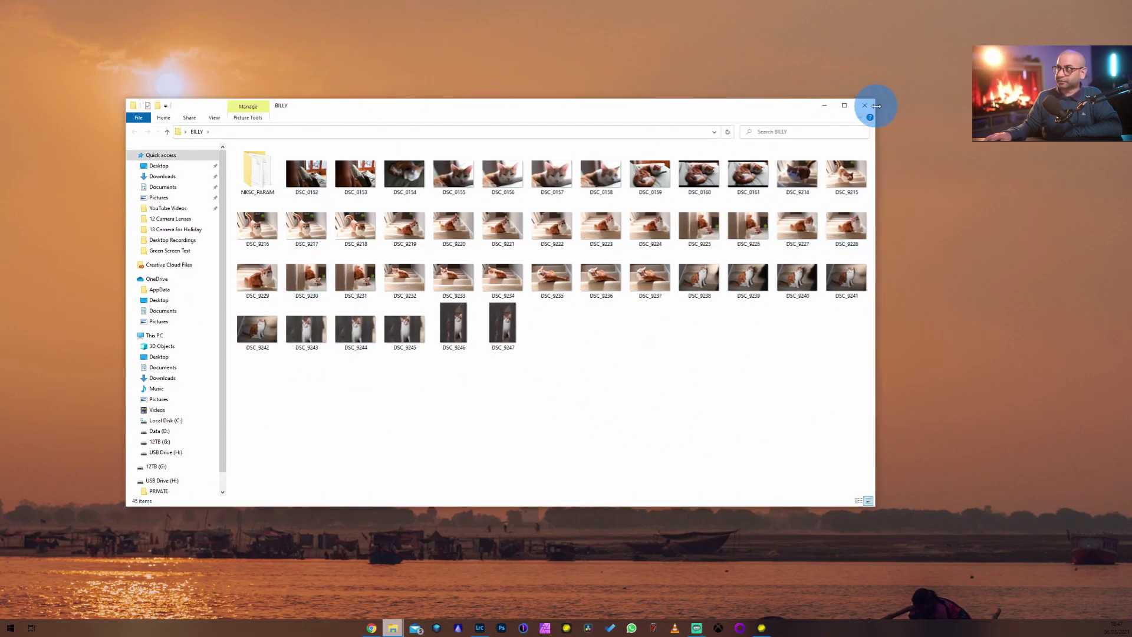
left_click(872, 106)
- Switch to NX Studio and open the BILLY folder from the Desktop location
left_click(762, 628)
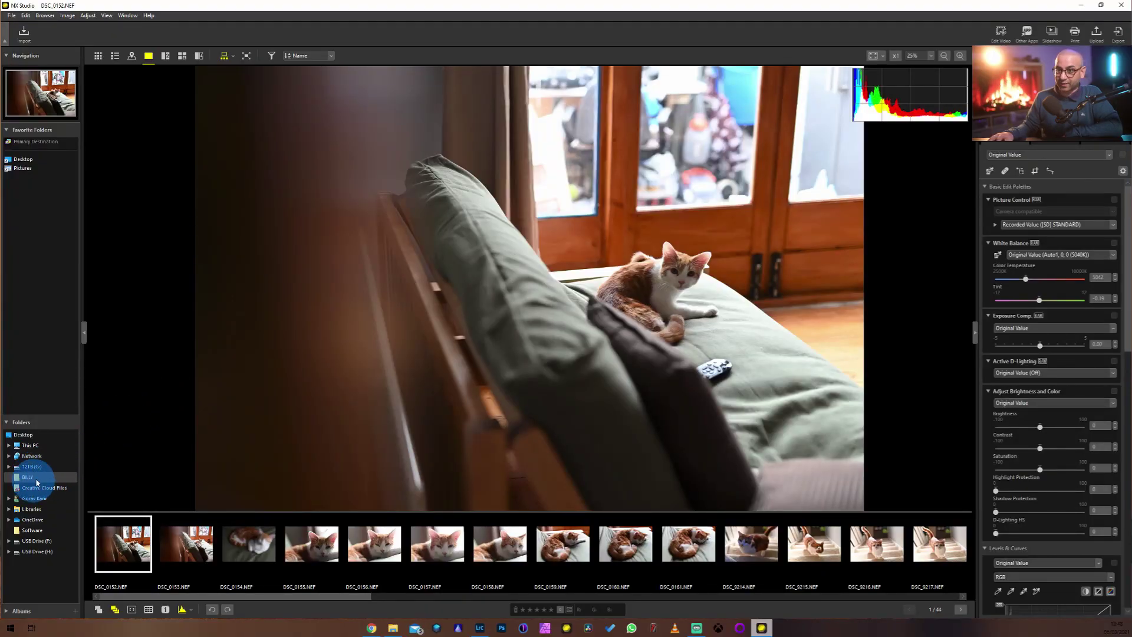
left_click(24, 435)
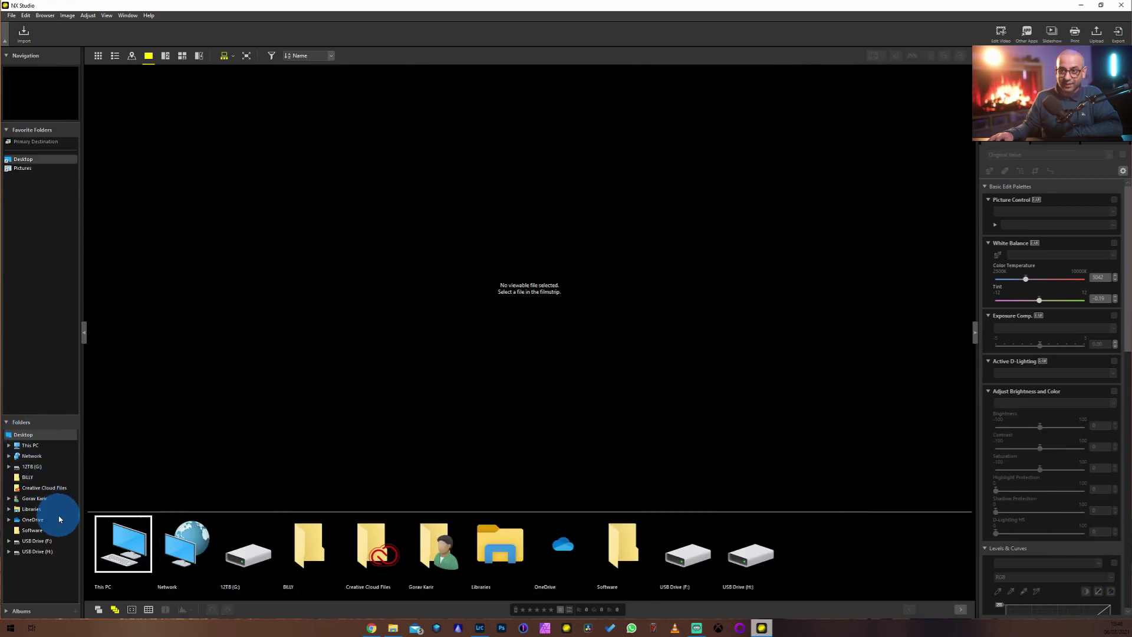
double_click(307, 555)
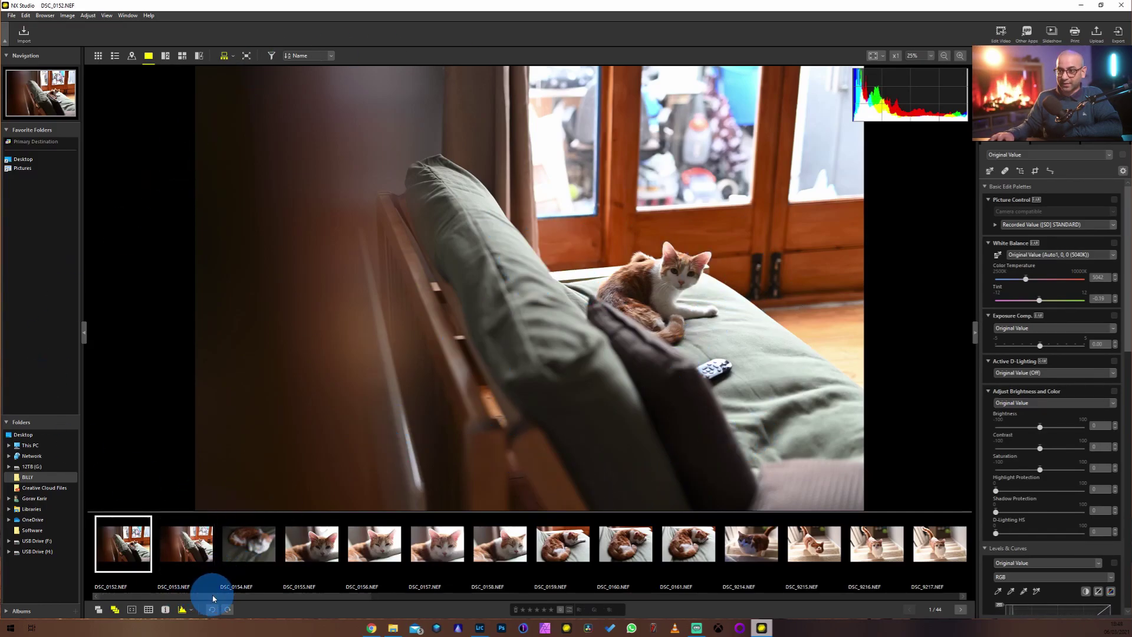
- Preview several photos near the end of the filmstrip, finishing with DSC_9236.NEF in the viewer
left_click_drag(214, 598, 856, 602)
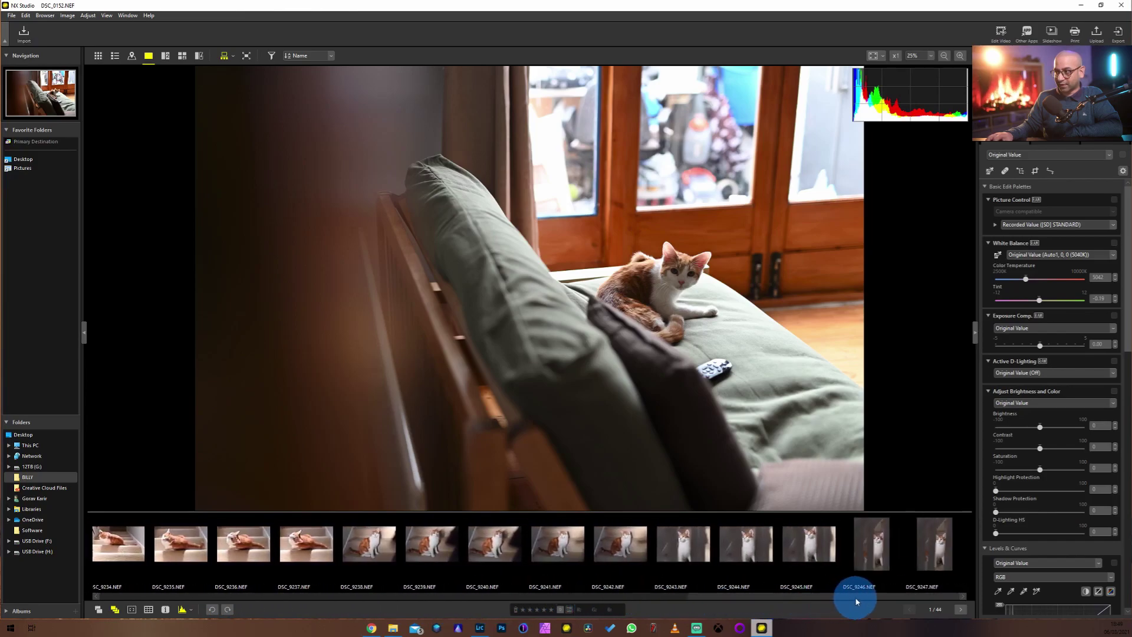
left_click(728, 532)
left_click(431, 533)
left_click(351, 544)
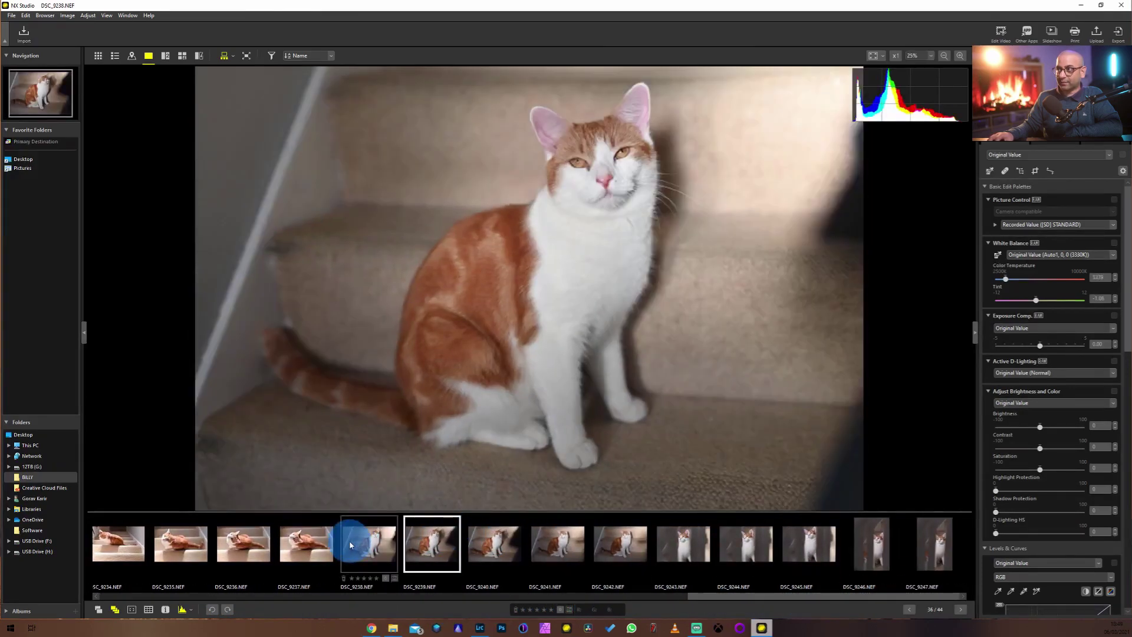
left_click(240, 542)
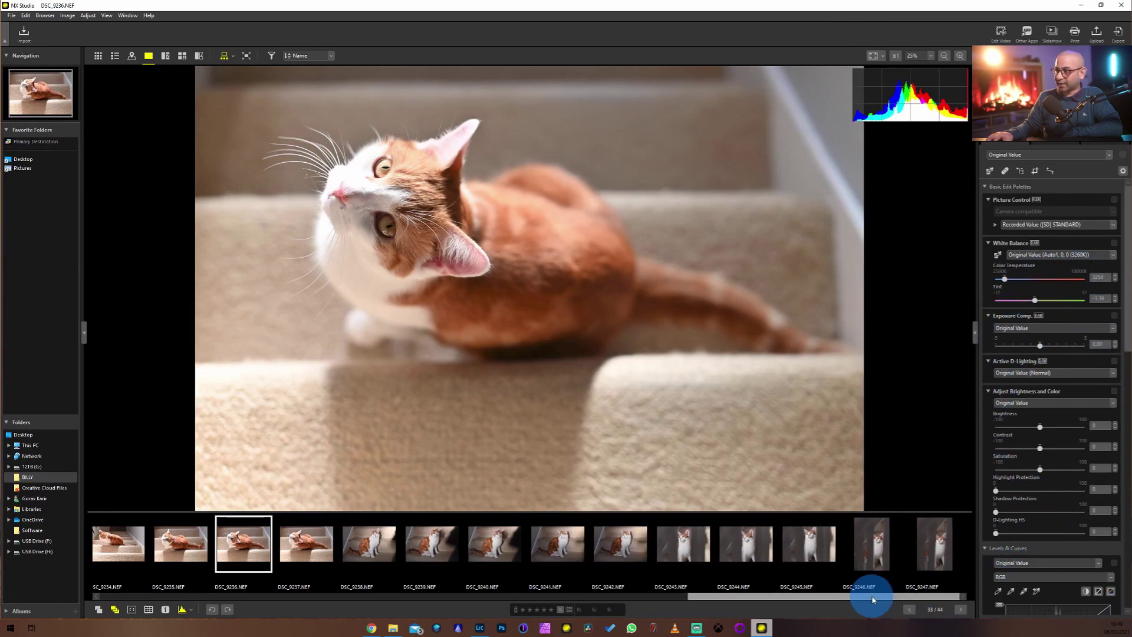
left_click_drag(874, 600, 303, 531)
- Collapse the Levels & Curves and the Lightness, Chroma, and Hue Adjustment palettes
left_click(1061, 549)
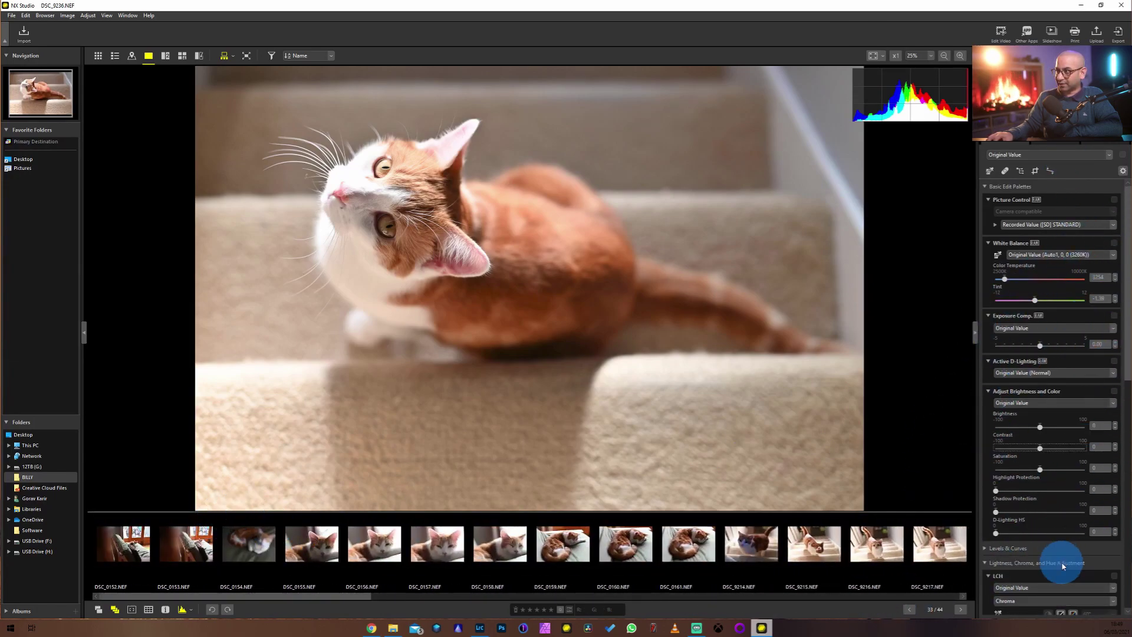
left_click(1063, 563)
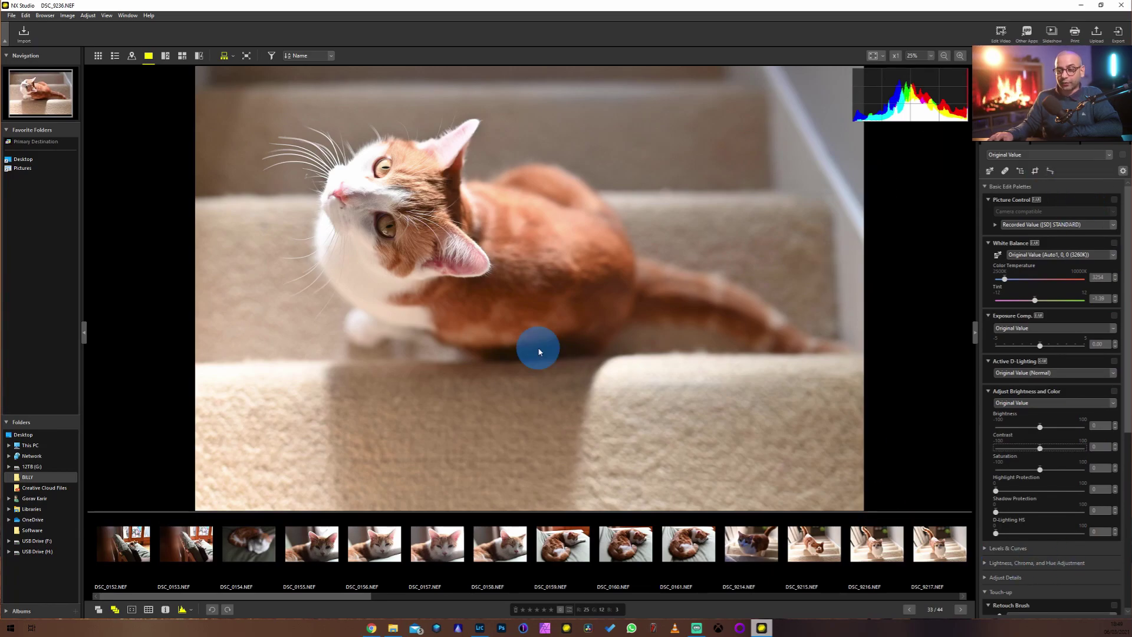
- Switch to Lightroom Classic and back to NX Studio to compare the two interface layouts
left_click(481, 628)
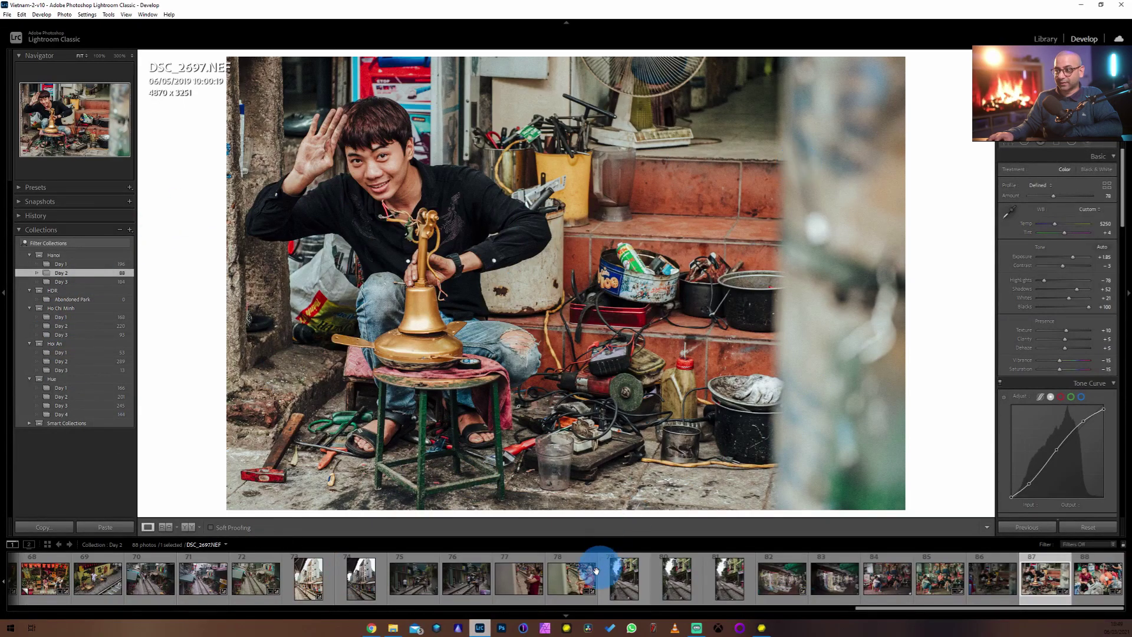
left_click(482, 628)
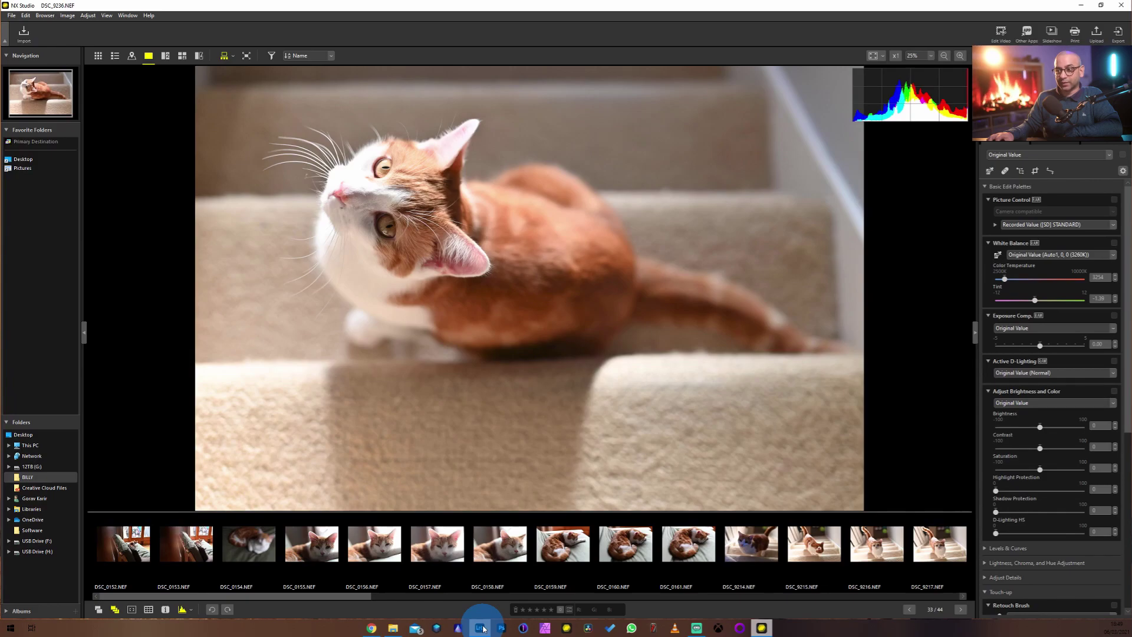
left_click(482, 628)
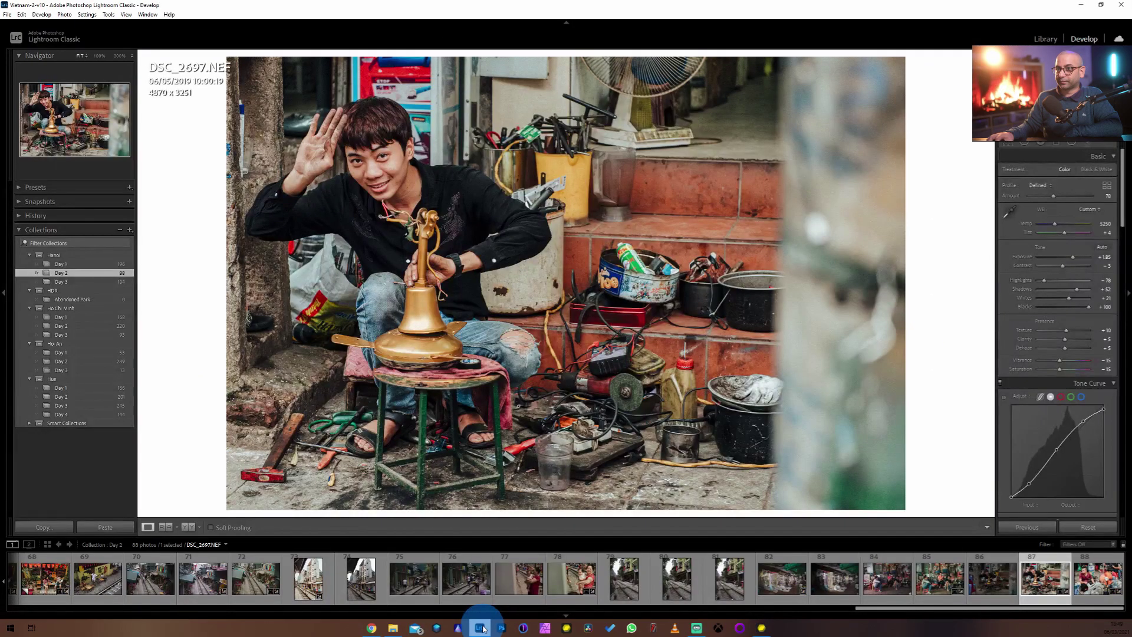
left_click(483, 628)
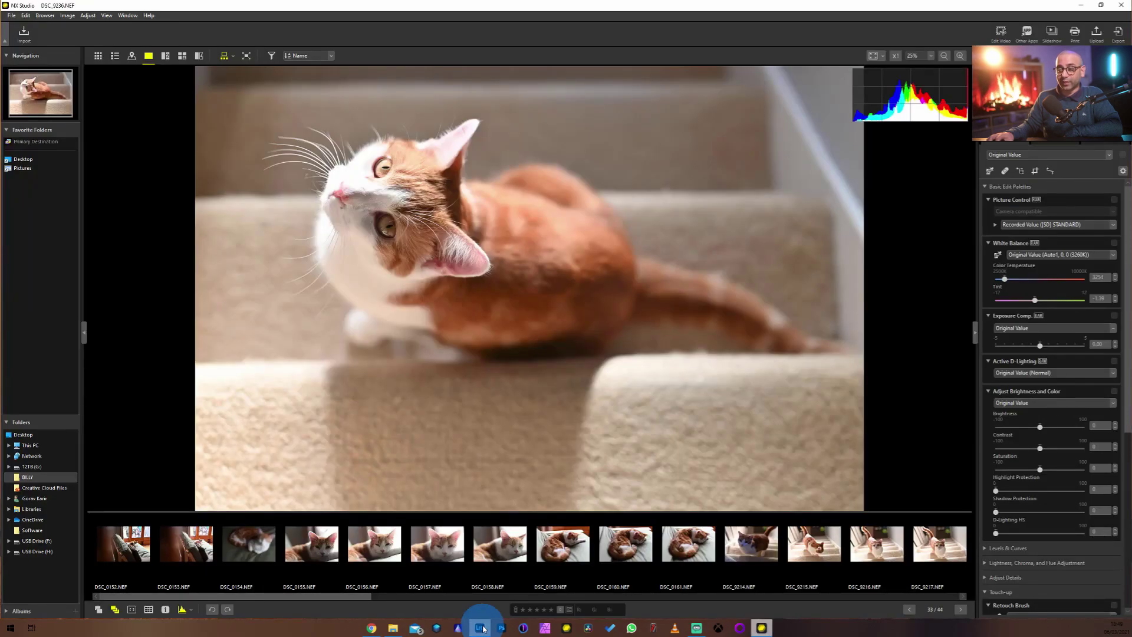
- View the folder as a thumbnail grid and as a detailed list, and return to the single-image view
left_click(98, 56)
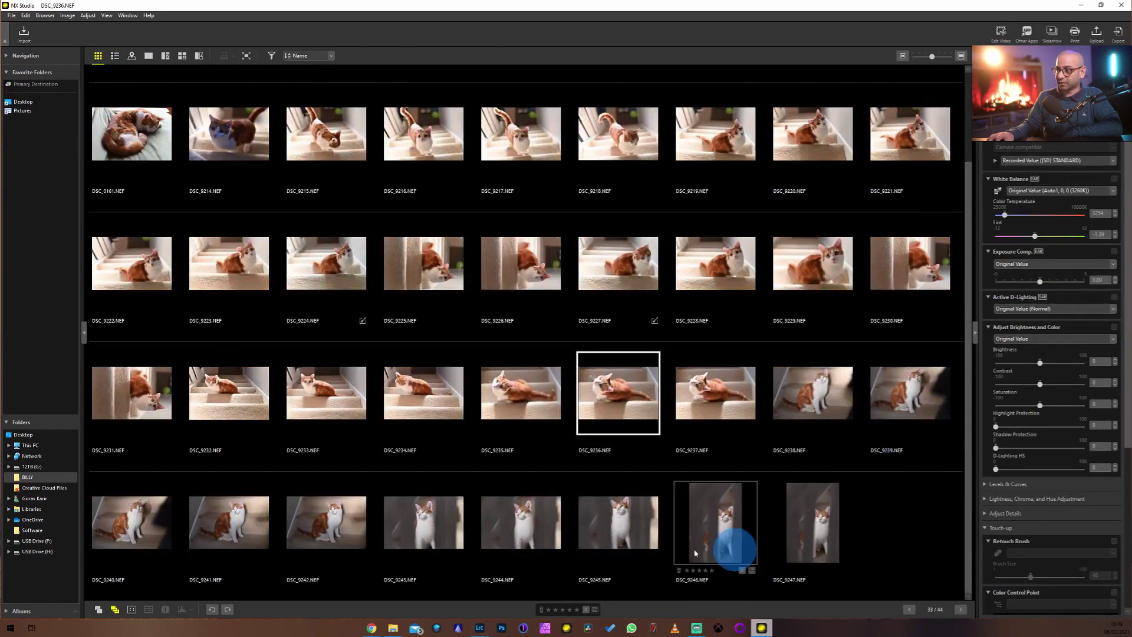
left_click(115, 56)
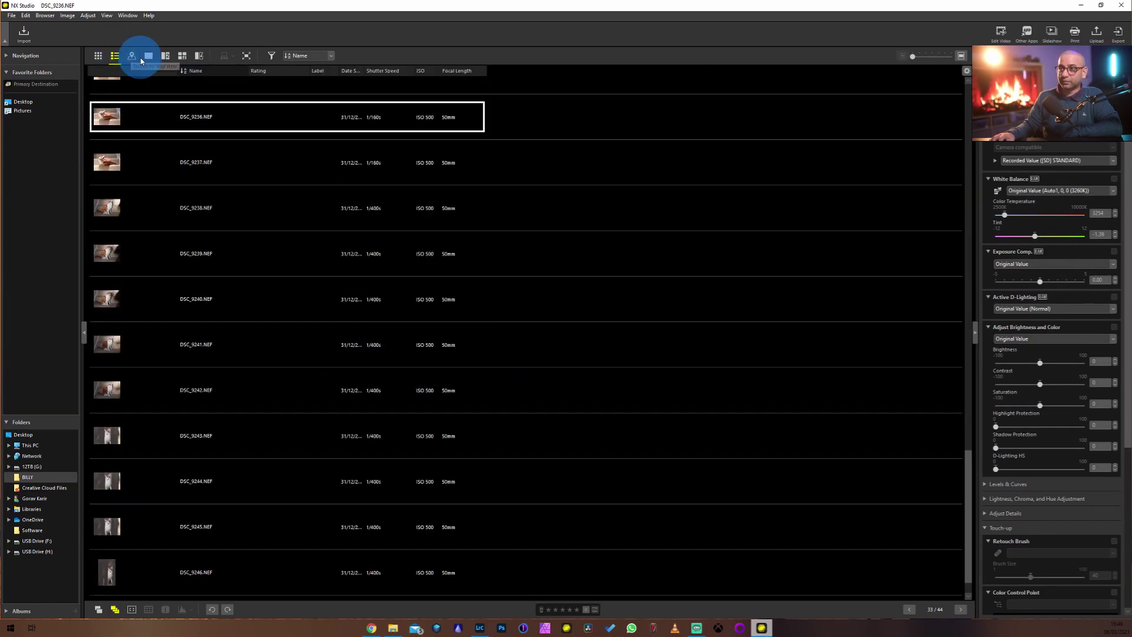
left_click(149, 56)
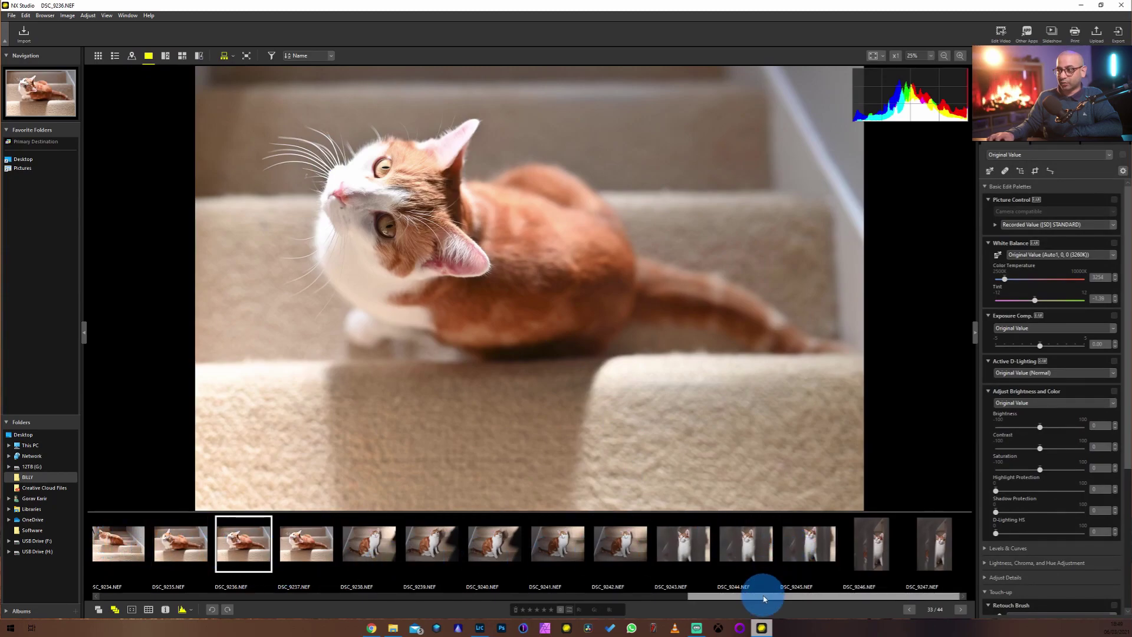
- Compare the start of the filmstrip with Lightroom Classic's filmstrip and return to NX Studio
left_click_drag(758, 595, 64, 576)
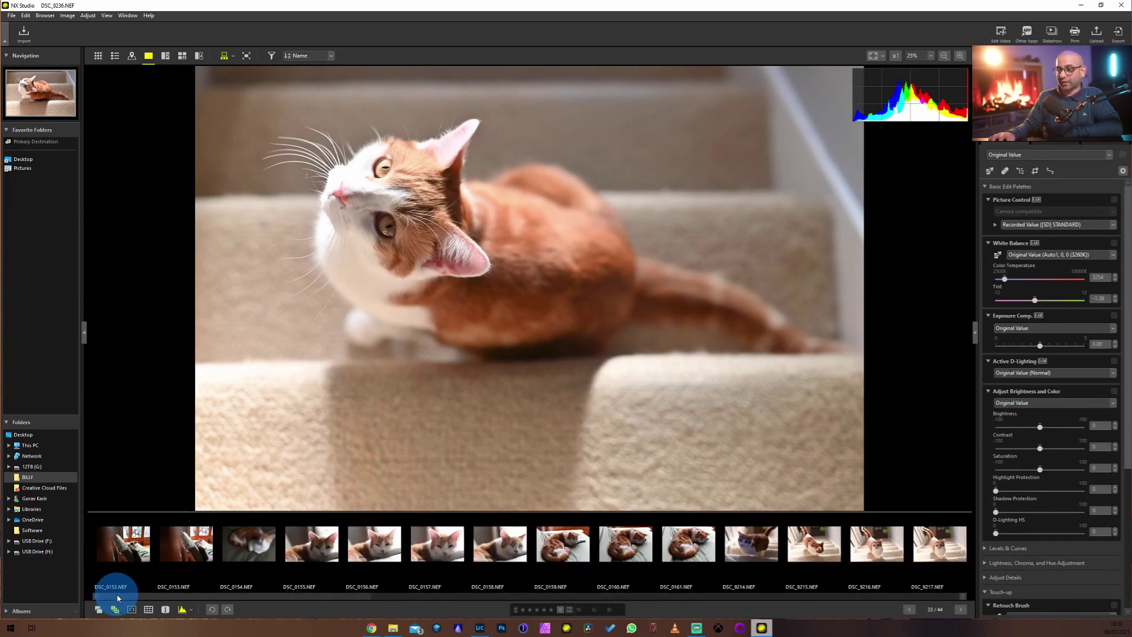
left_click(480, 629)
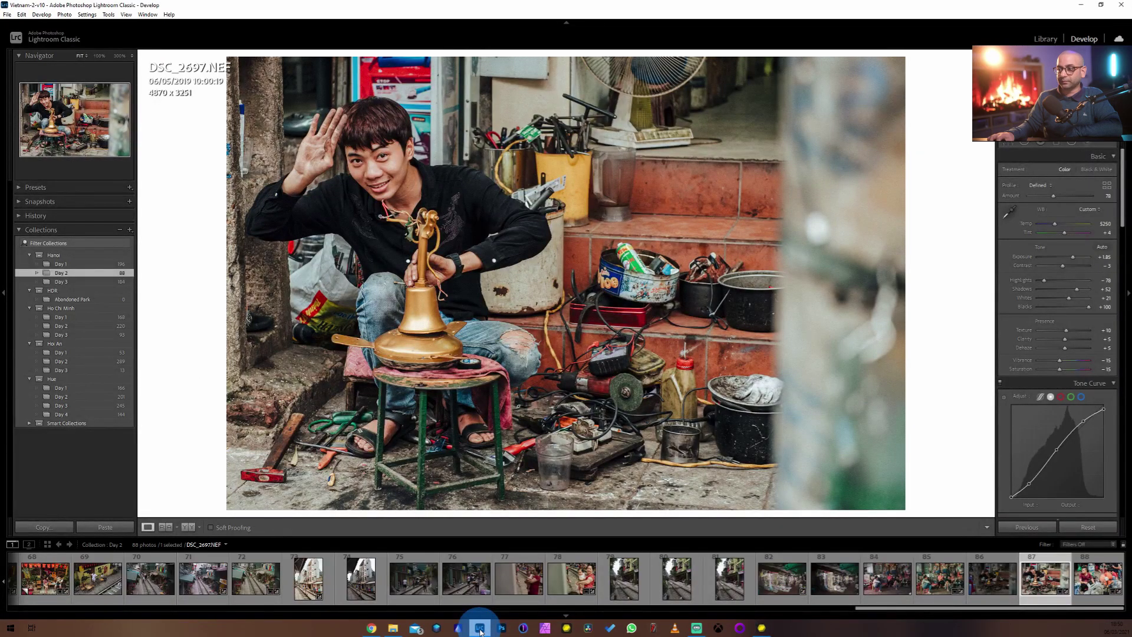
left_click(480, 630)
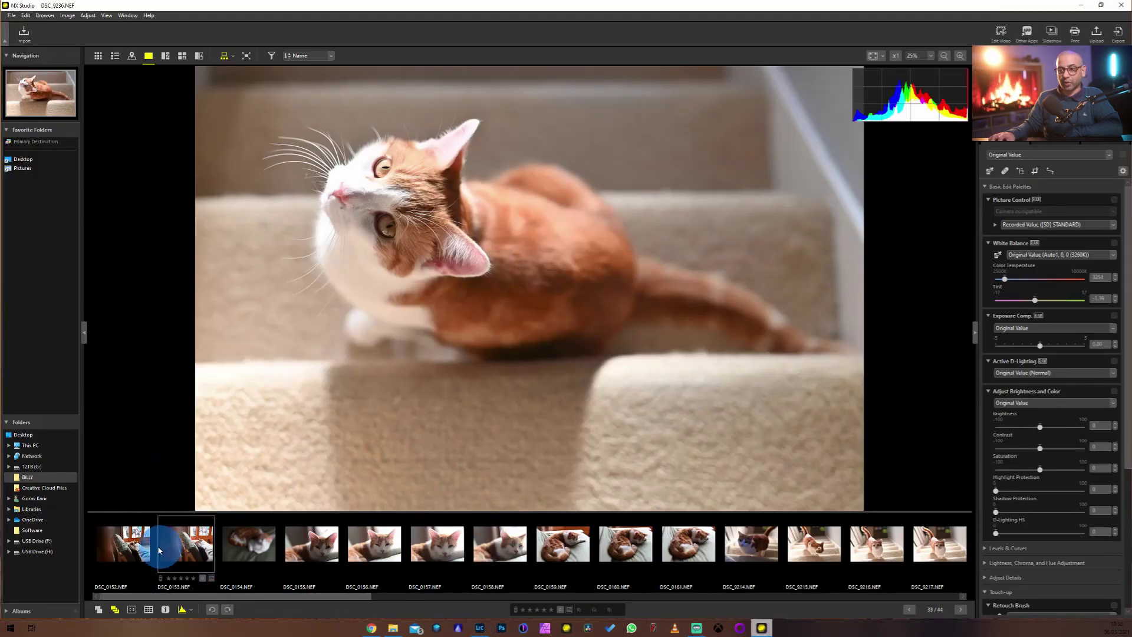
- Browse the first photos in the filmstrip one by one and return to DSC_0152.NEF
left_click(123, 543)
left_click(168, 538)
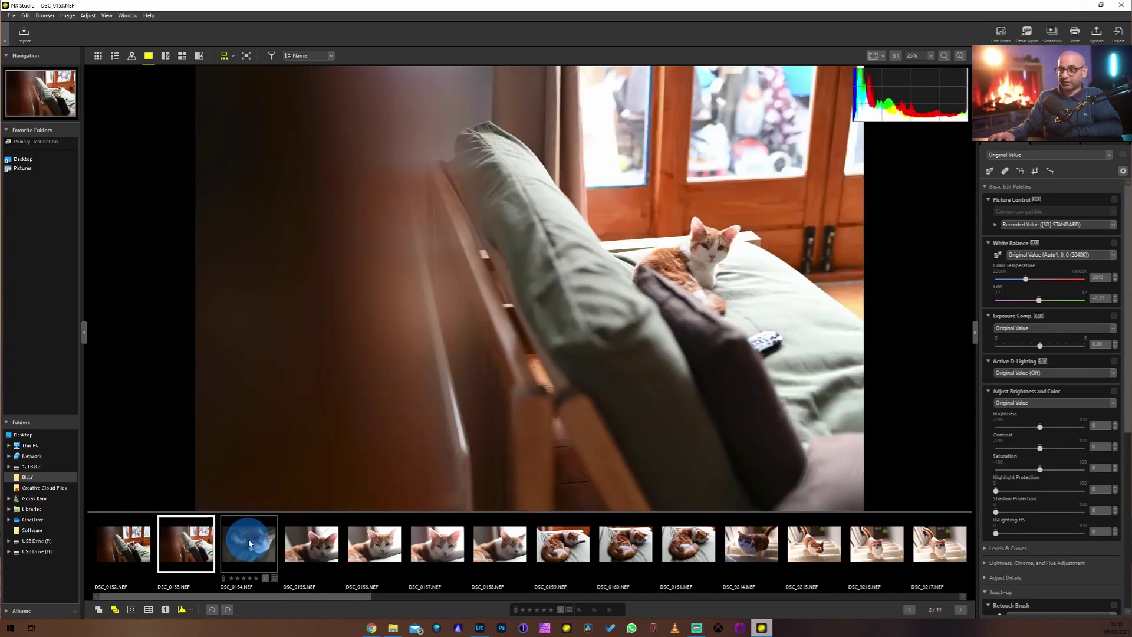
left_click(248, 542)
left_click(313, 541)
left_click(375, 542)
left_click(447, 541)
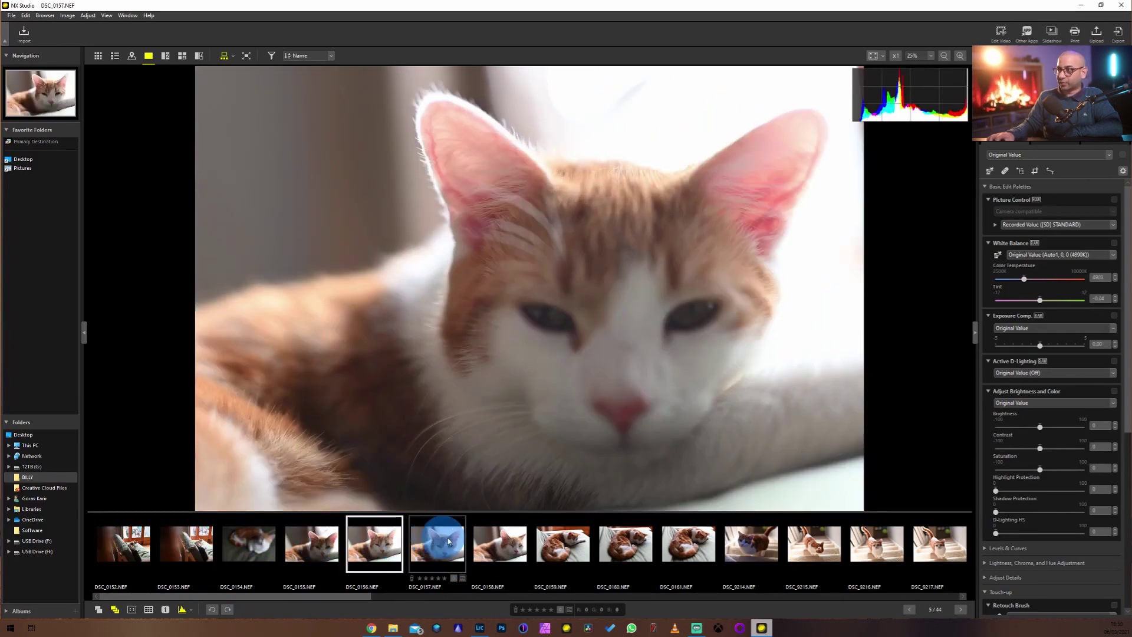
left_click(563, 541)
left_click(500, 541)
left_click(239, 540)
left_click(152, 512)
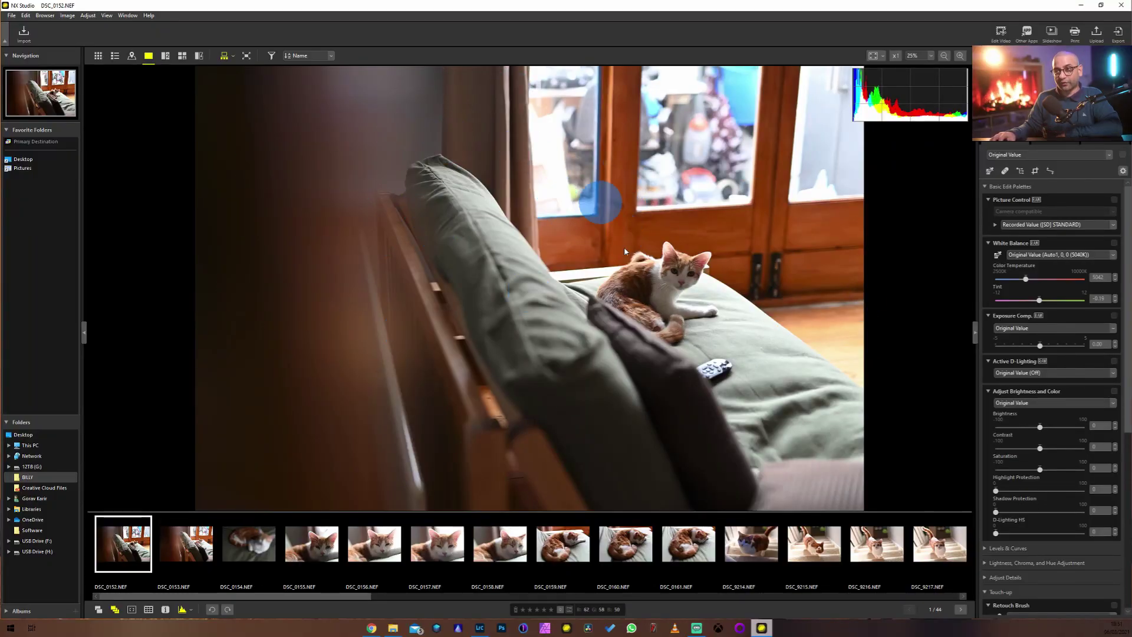
- View DSC_0153.NEF through DSC_0156.NEF from the filmstrip, and go back to the first photo
left_click(187, 543)
left_click(249, 542)
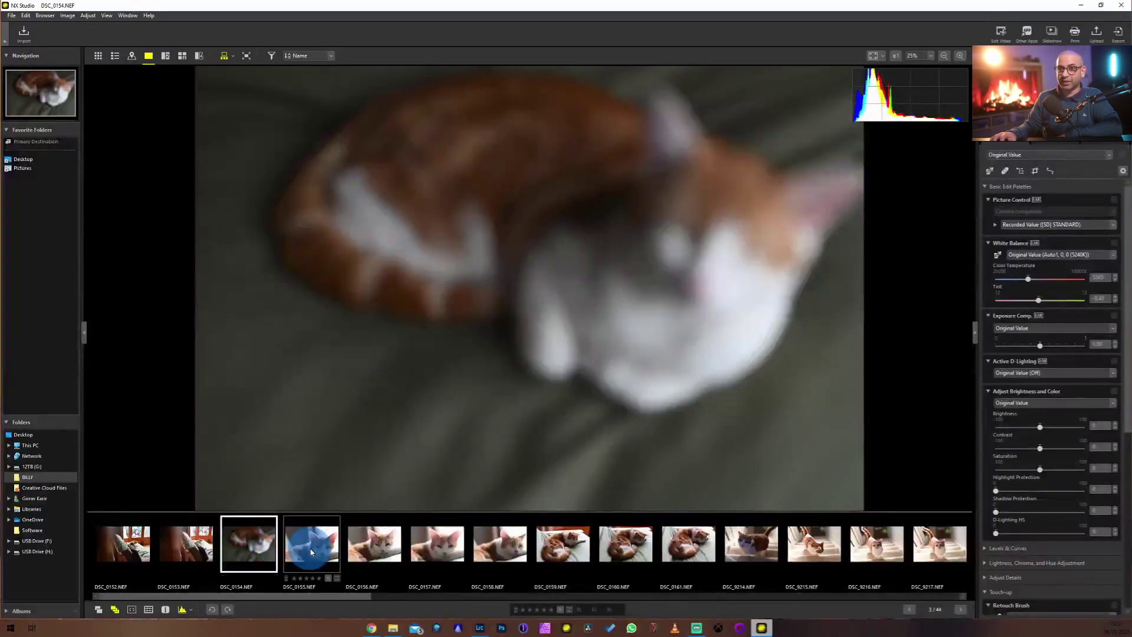
left_click(311, 551)
left_click(373, 541)
left_click(136, 539)
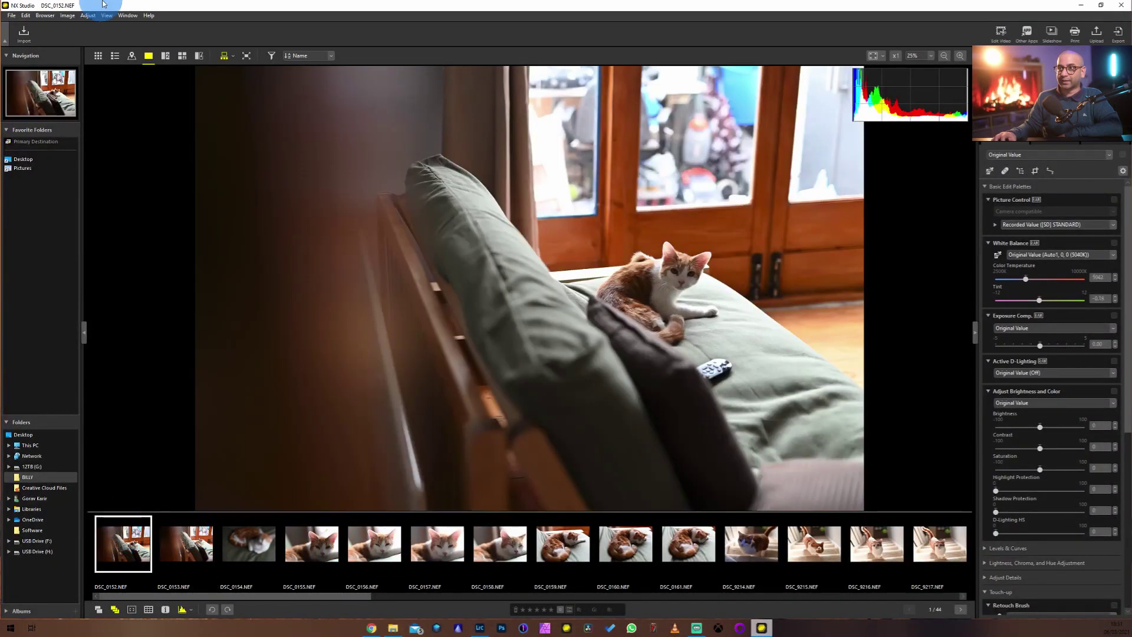
- Show the folder as a thumbnail grid and open DSC_0157.NEF from it in the single-image view
left_click(98, 56)
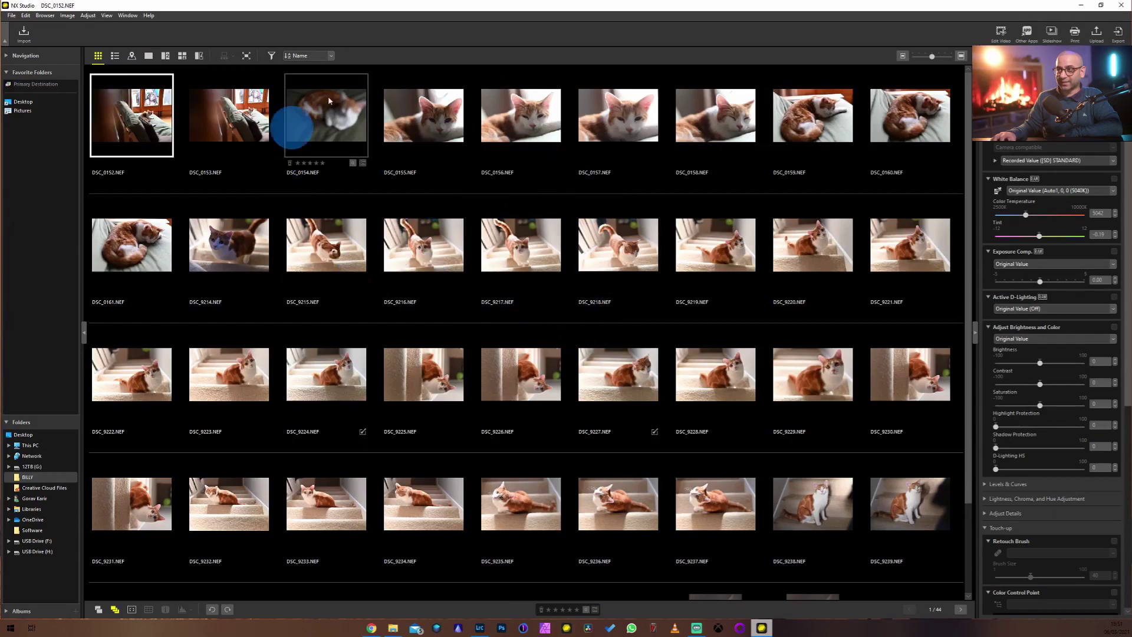
left_click(430, 121)
left_click(536, 109)
left_click(632, 126)
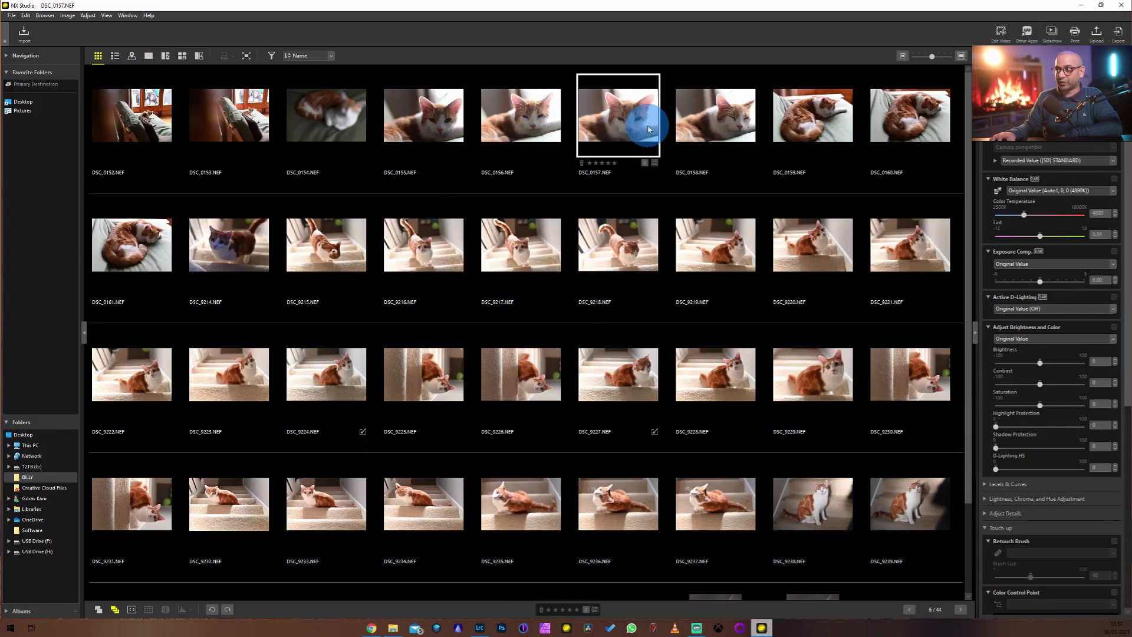
double_click(648, 128)
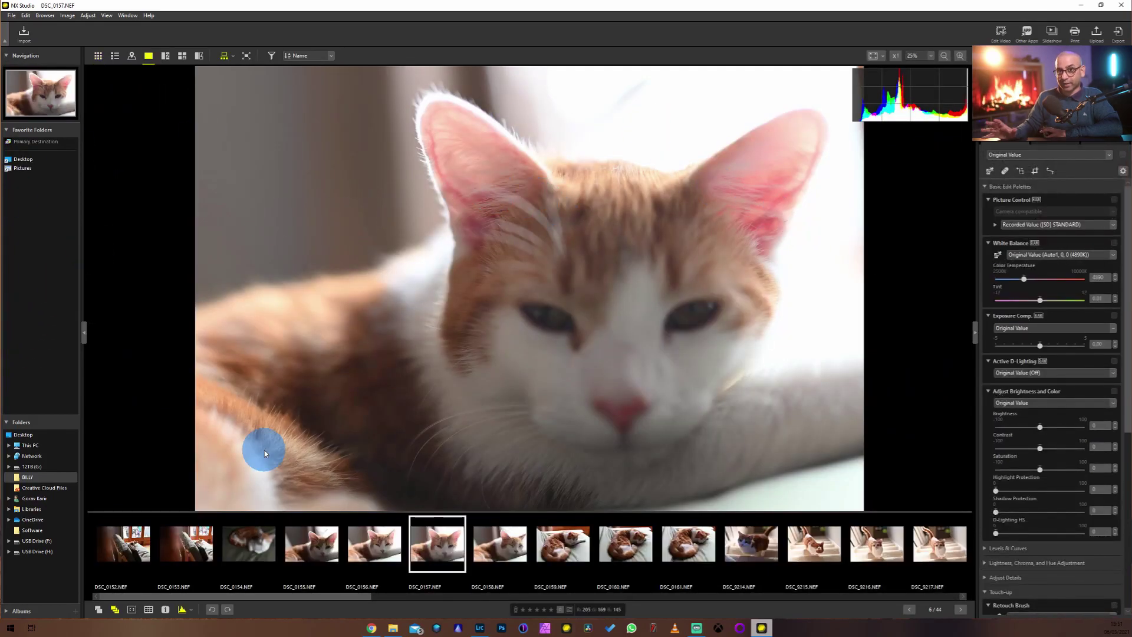
- Look through the colour labels offered for DSC_0152.NEF and assign it the red label
left_click(131, 554)
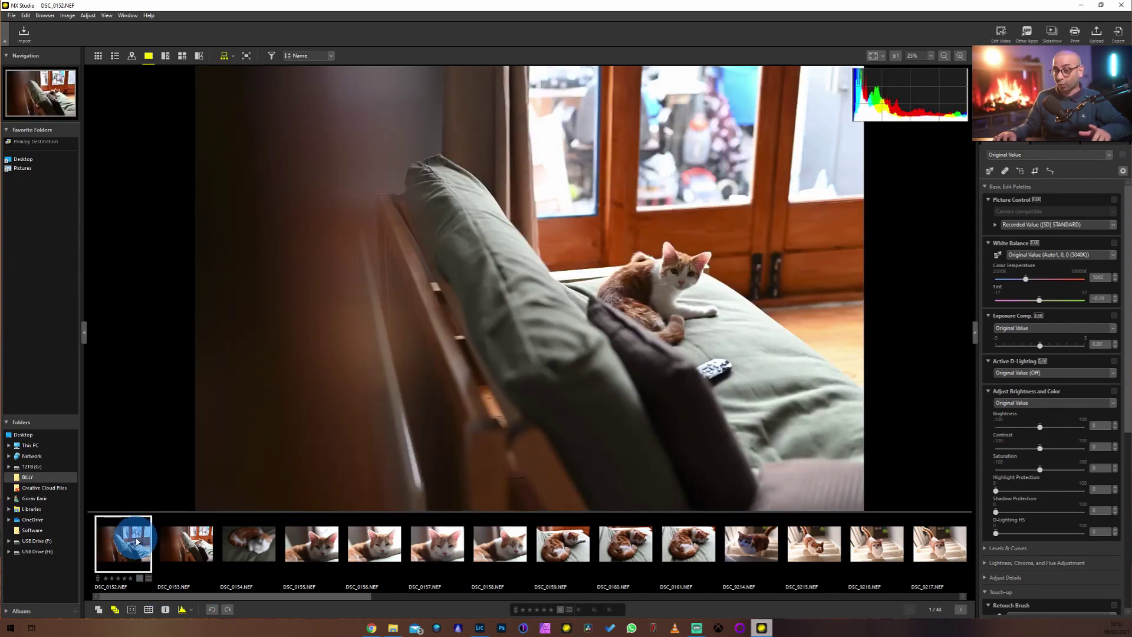
right_click(132, 555)
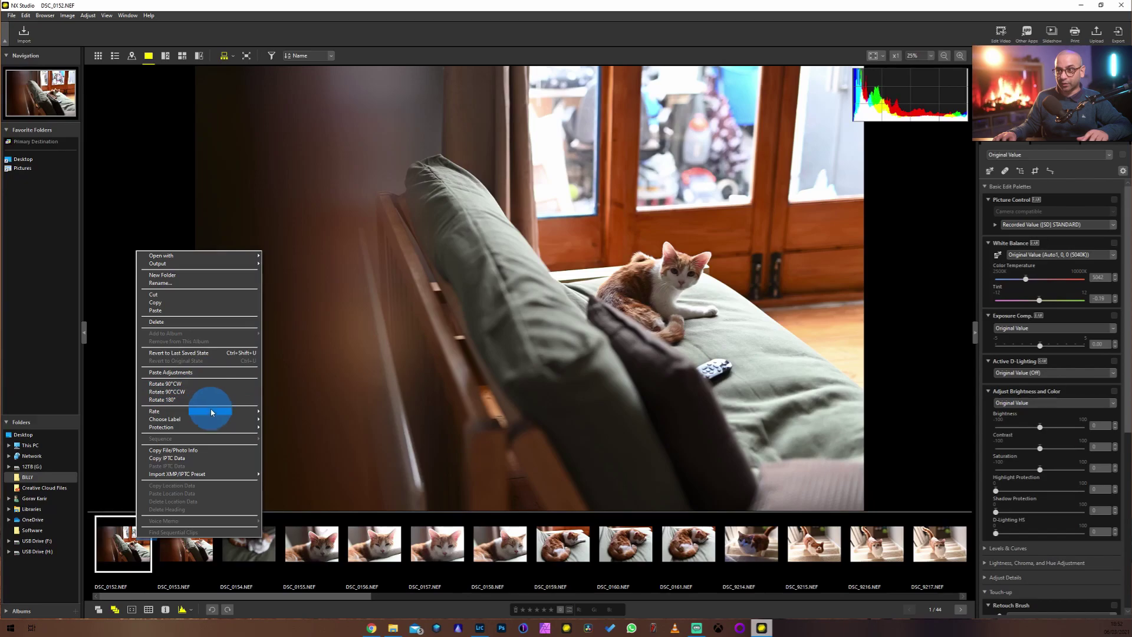
mouse_move(210, 412)
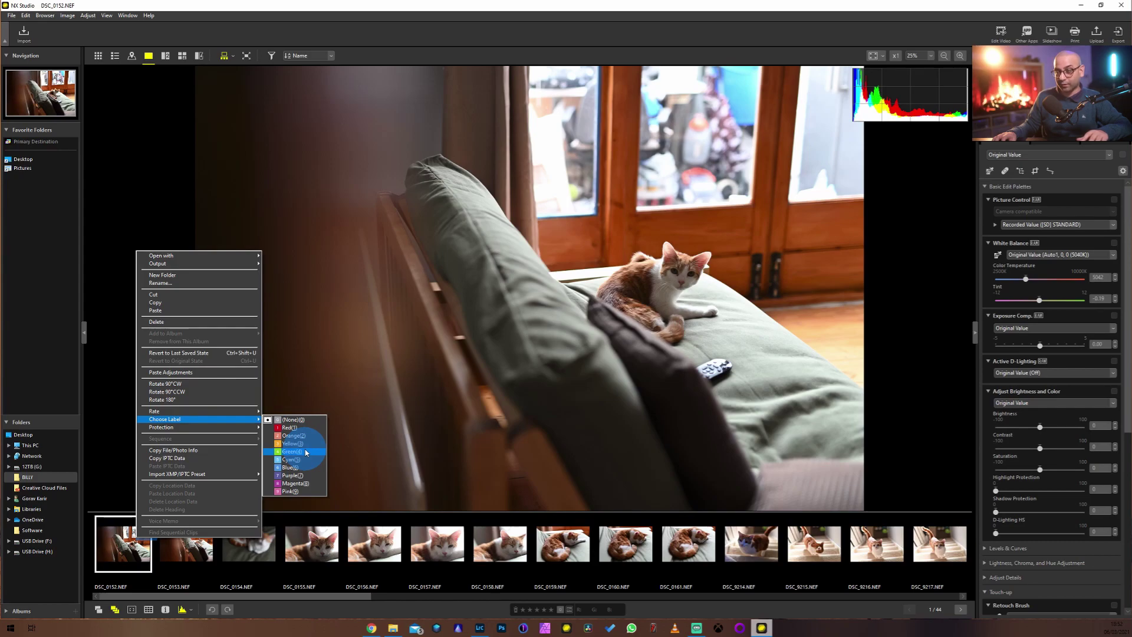
left_click(132, 561)
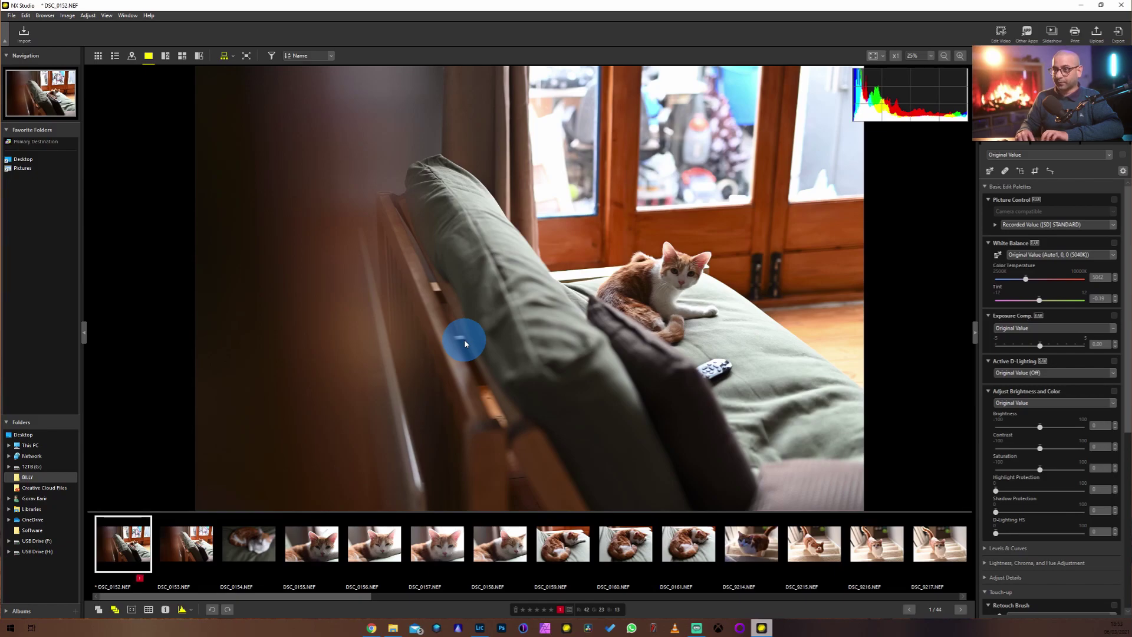
- Step back and forth through DSC_0153.NEF to DSC_0156.NEF to judge which shots are sharp
key("Right")
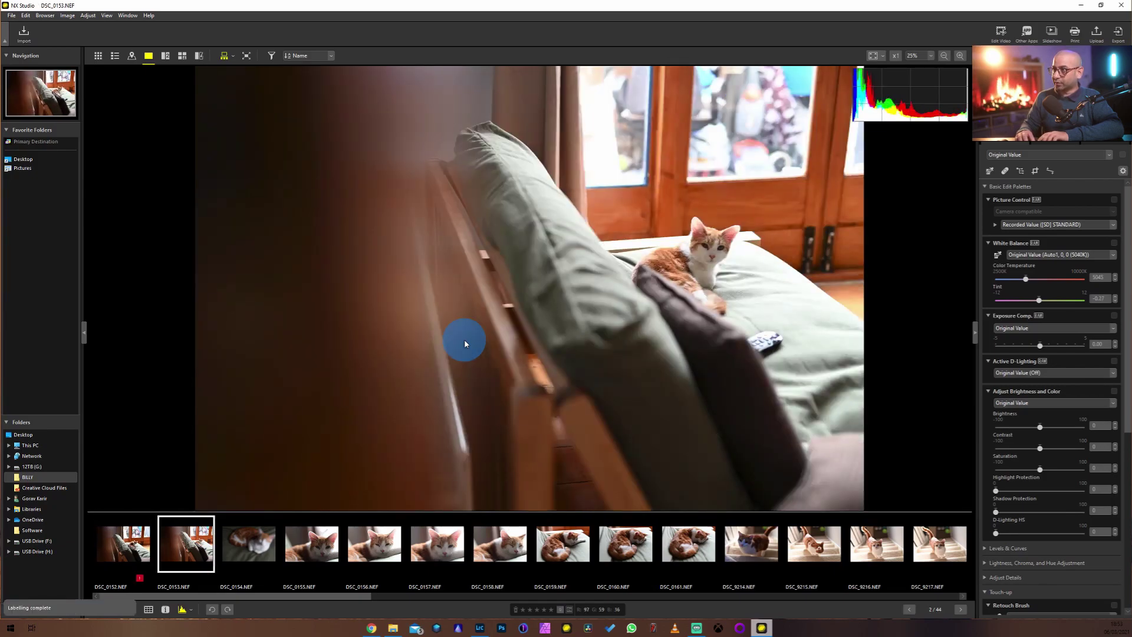
key("Right")
key("Left")
key("Right")
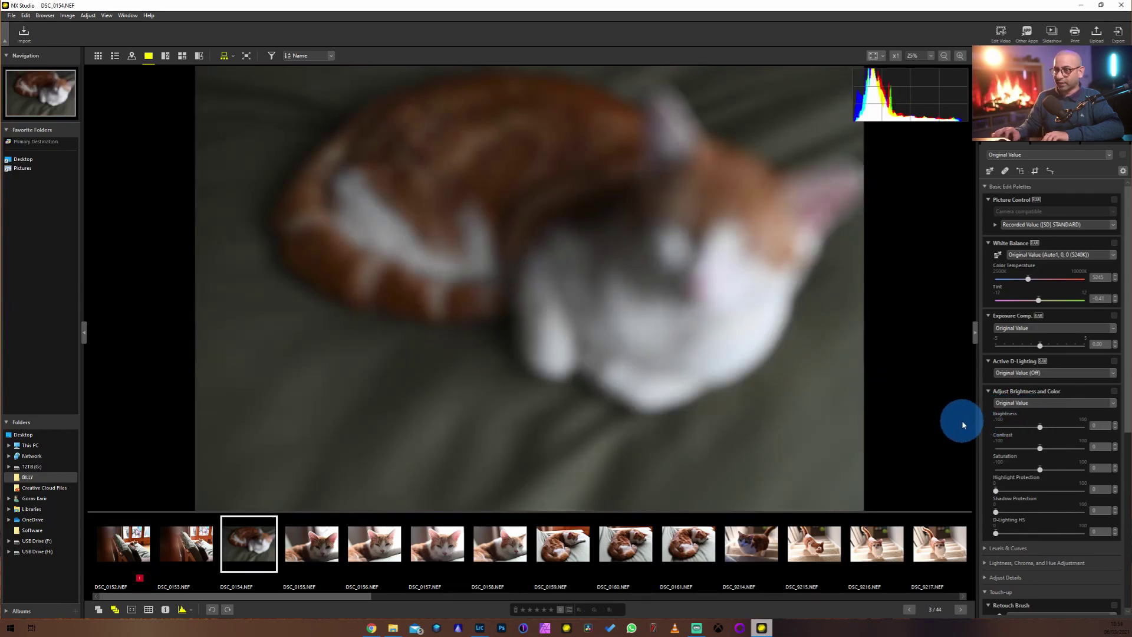
key("Right")
key("Right")
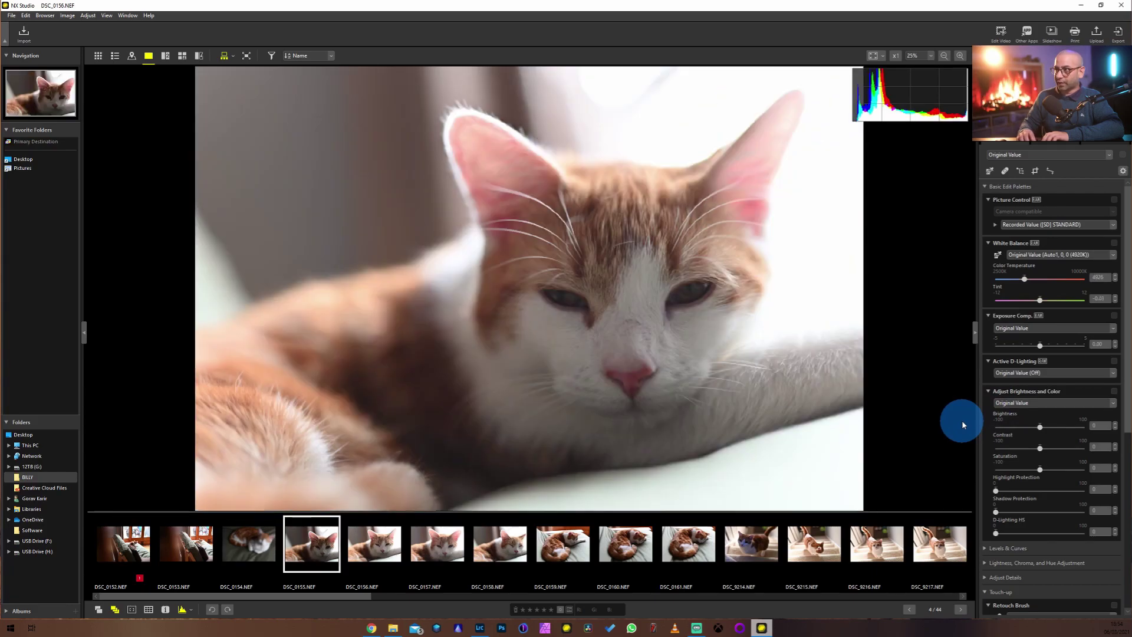
key("Left")
key("Right")
key("Left")
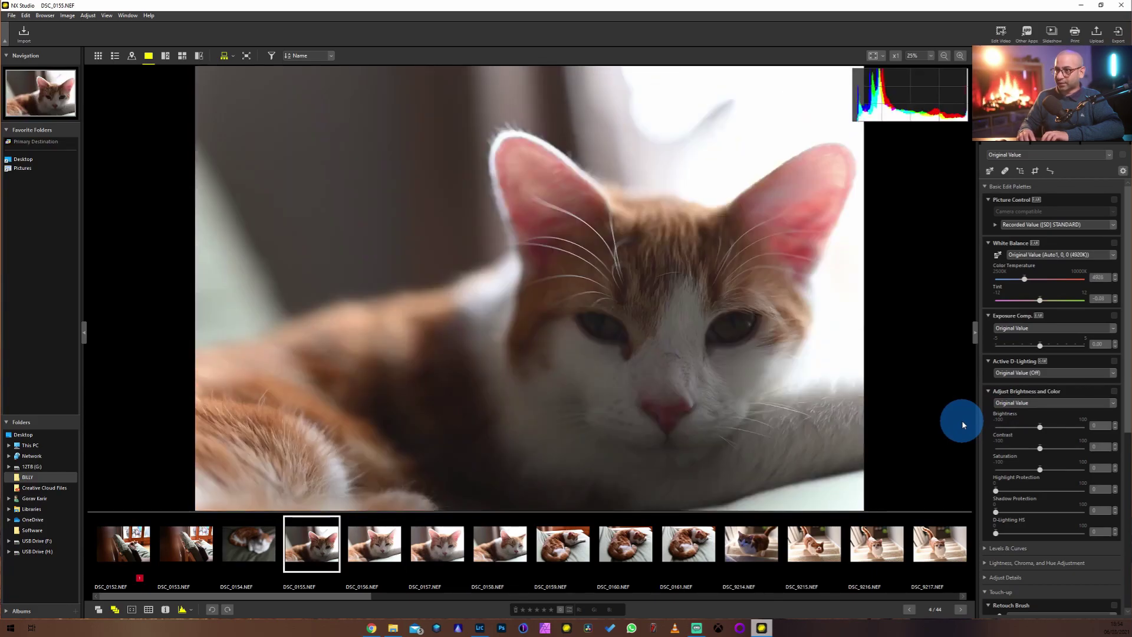
- Alternate between DSC_0154.NEF and DSC_0155.NEF to compare their focus and how each preview loads
key("Left")
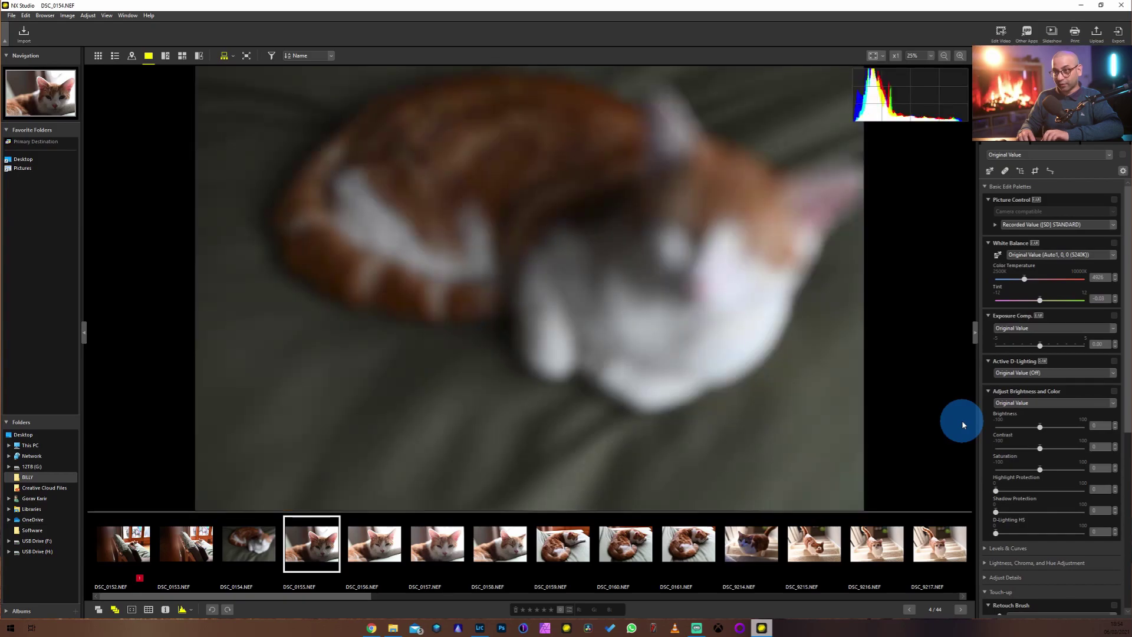
key("Right")
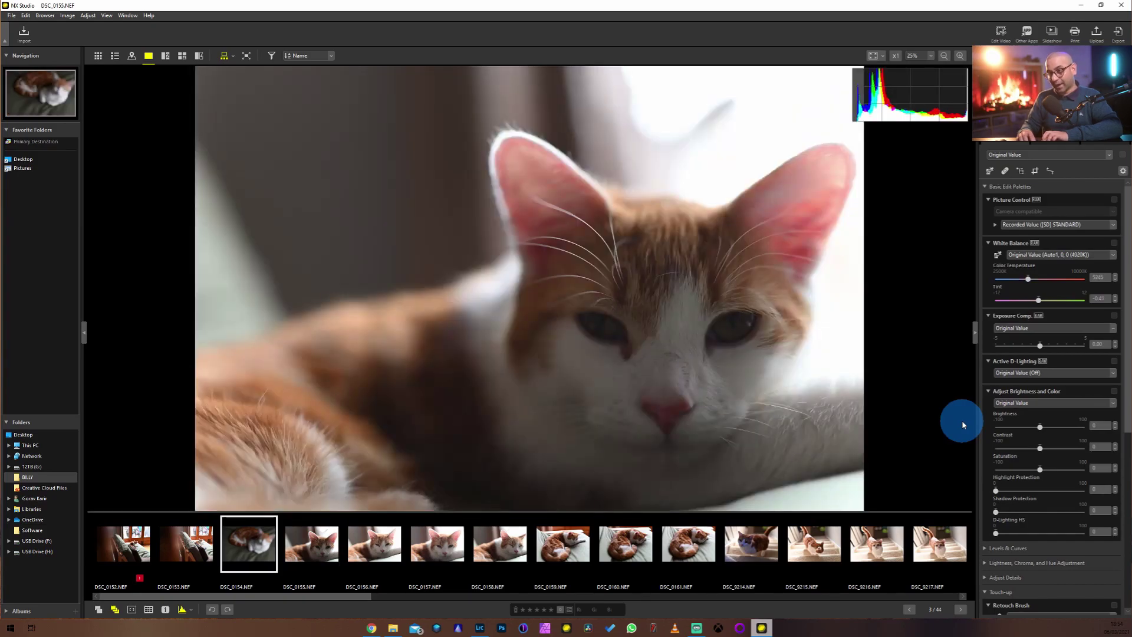
key("Left")
key("Right")
key("Left")
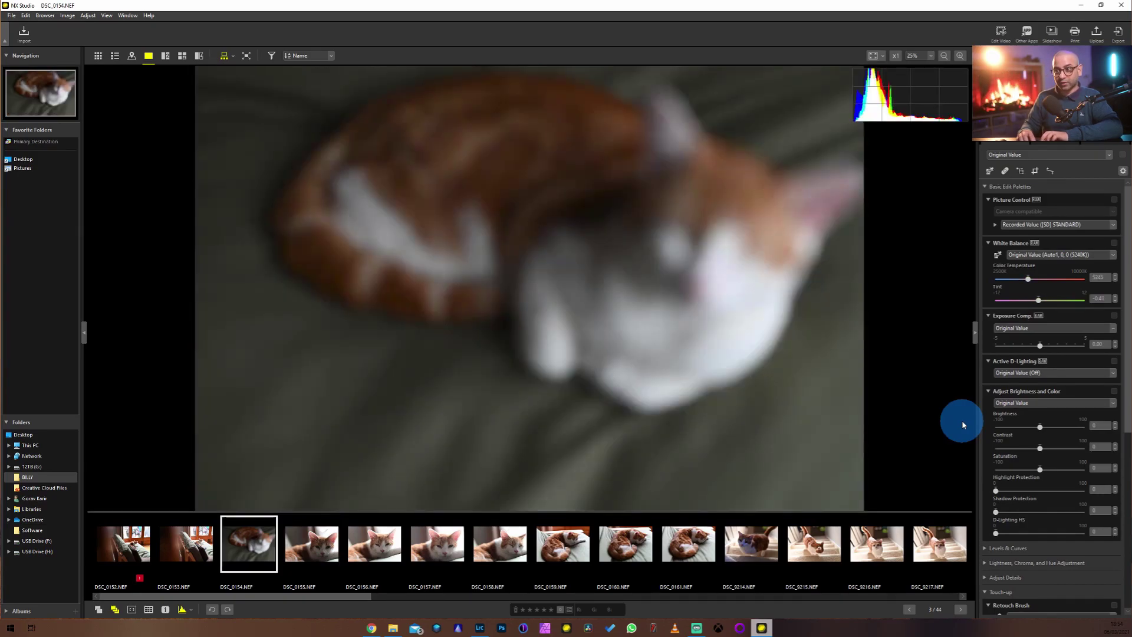
key("Right")
key("Left")
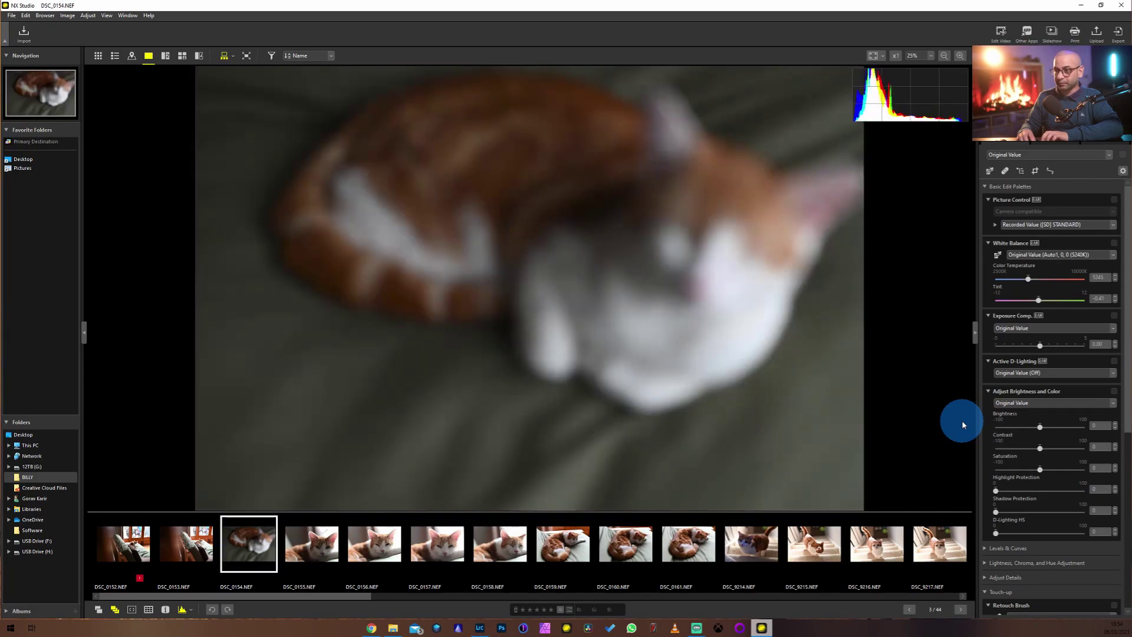
- Assign the red label to DSC_0155.NEF, DSC_0156.NEF and DSC_0158.NEF, leaving DSC_0157.NEF unlabelled
key("Right")
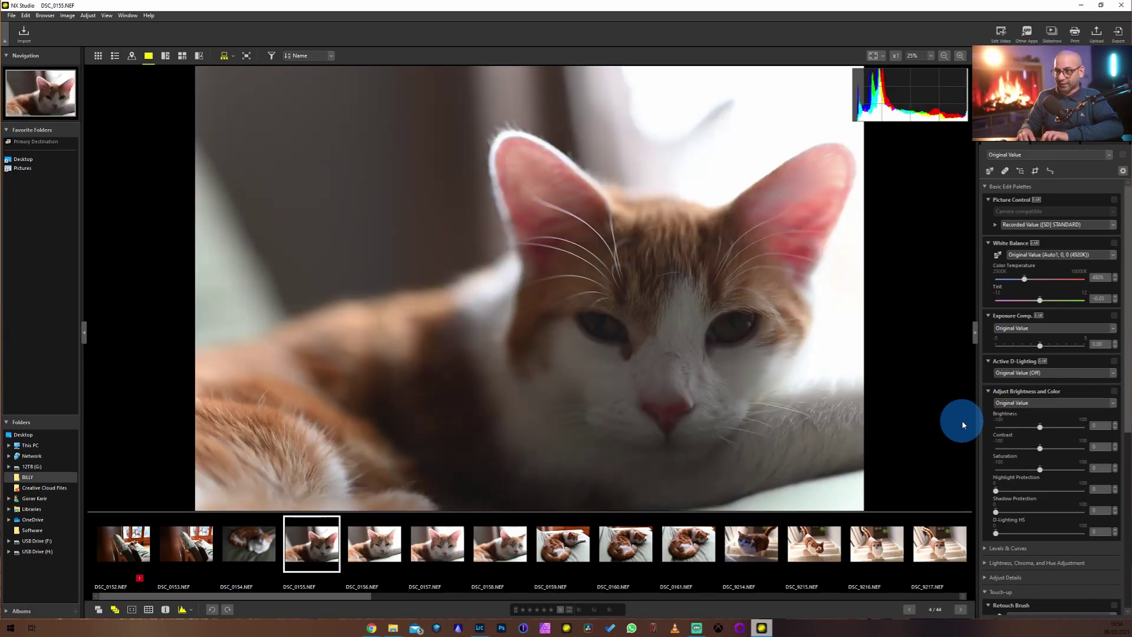
key("Right")
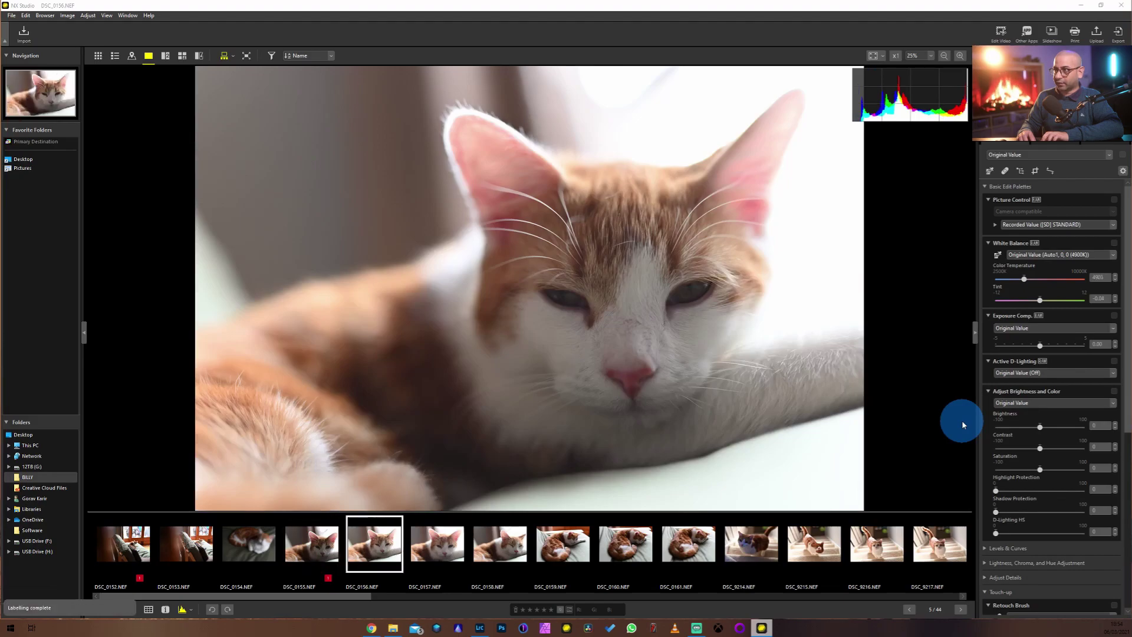
key("1")
key("Right")
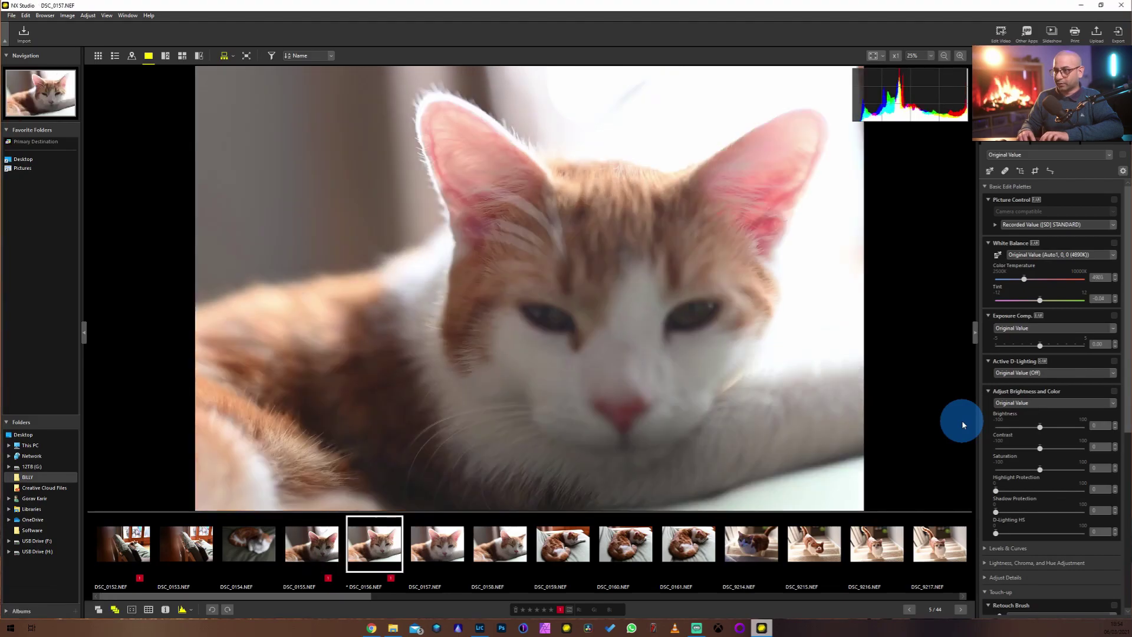
key("Right")
key("Left")
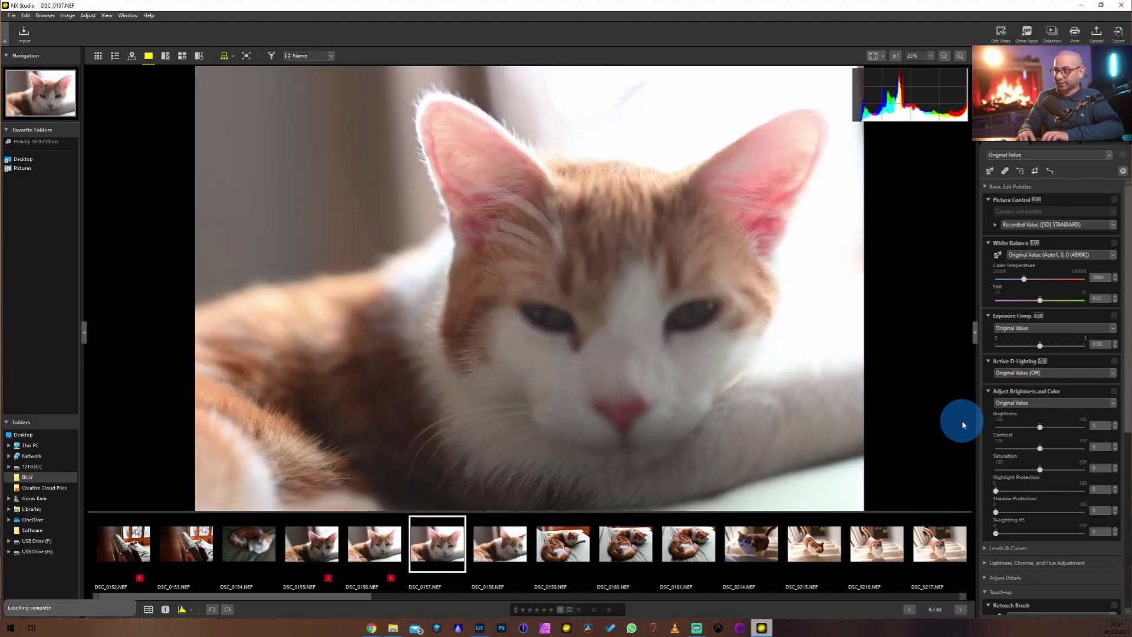
key("Right")
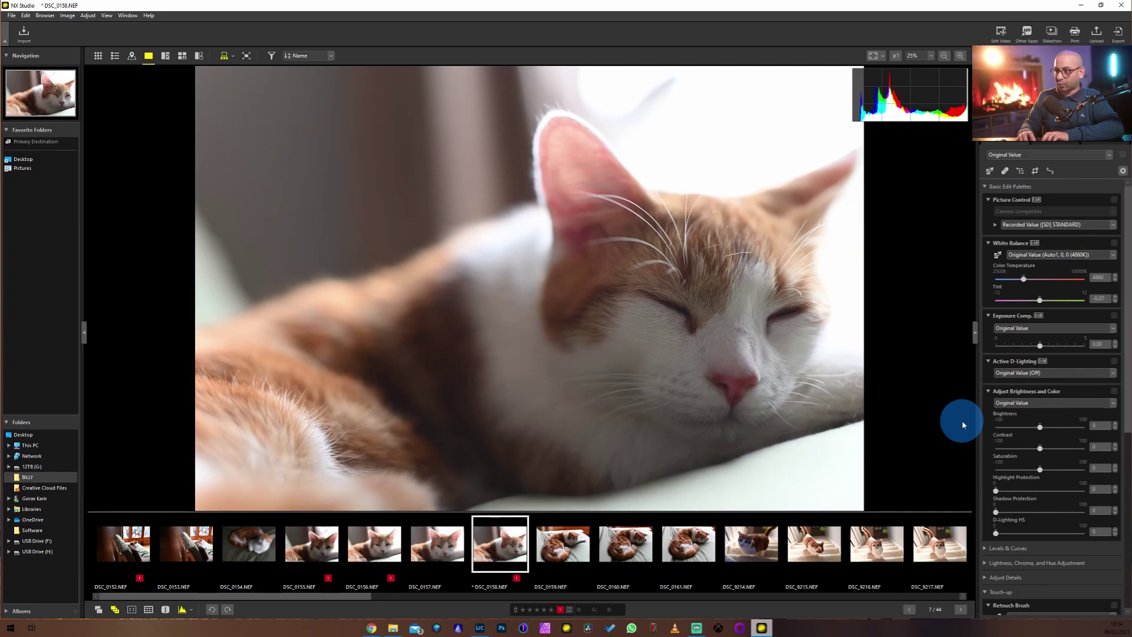
- Assign the red label to DSC_0159.NEF and DSC_0160.NEF, comparing the latter with the following photo
key("Right")
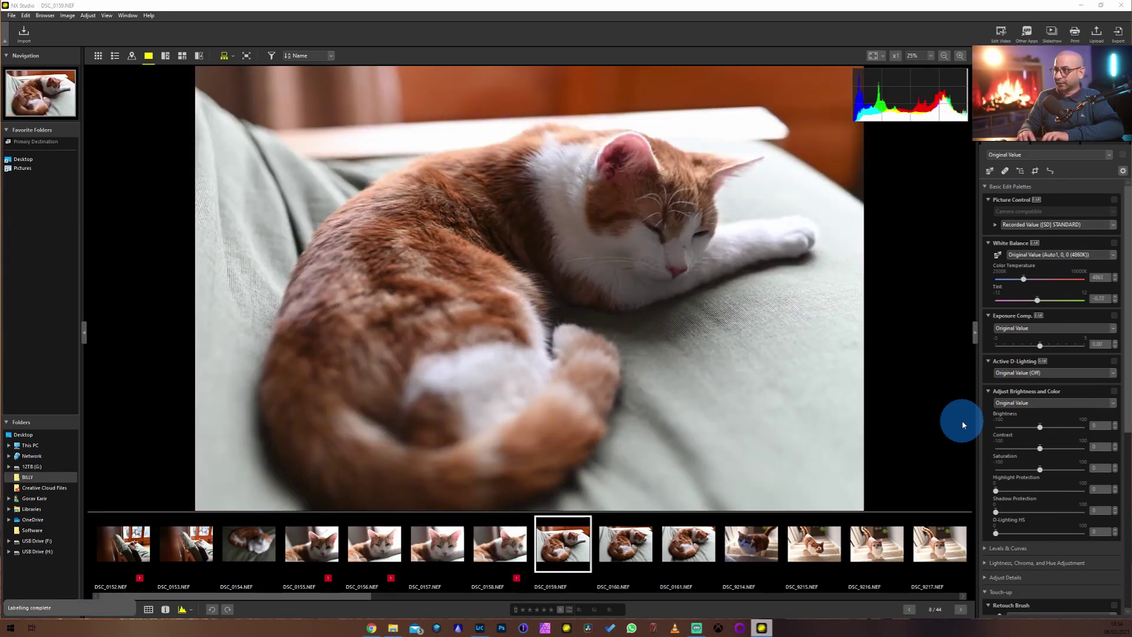
key("1")
key("Right")
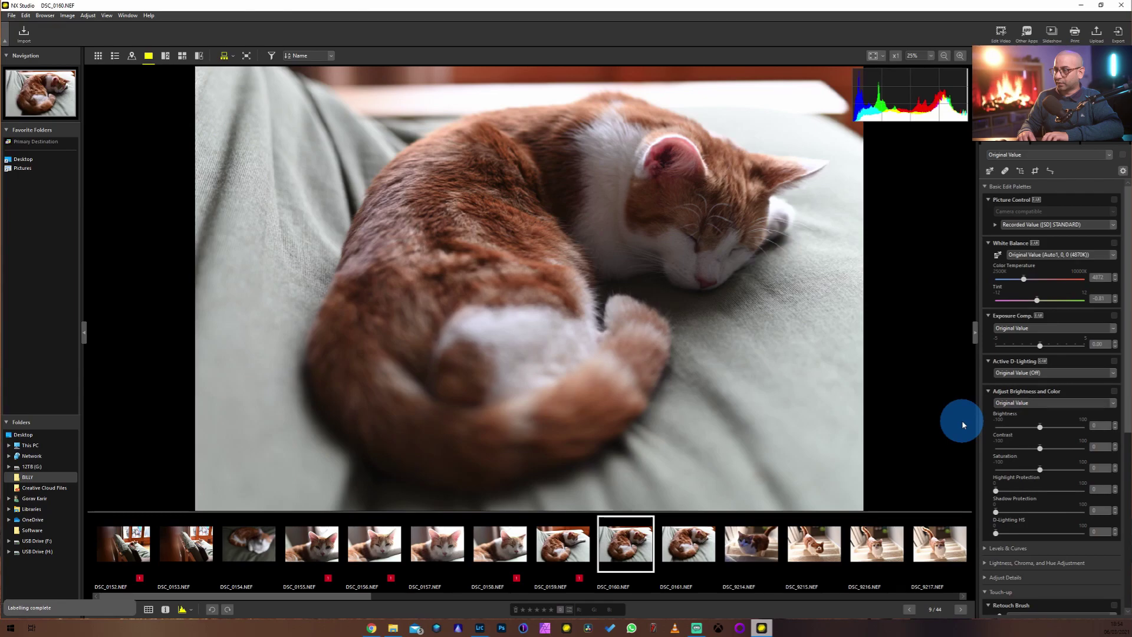
key("Right")
key("Left")
key("1")
key("Right")
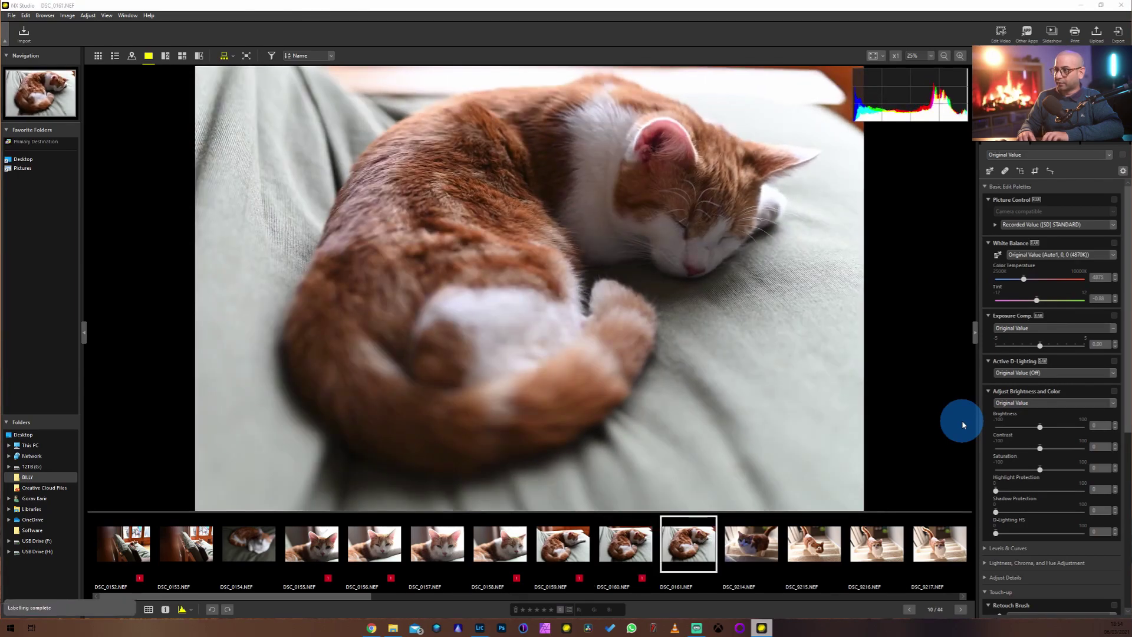
- Assign the red label to DSC_9214.NEF and DSC_9216.NEF, skipping DSC_9215.NEF
key("Right")
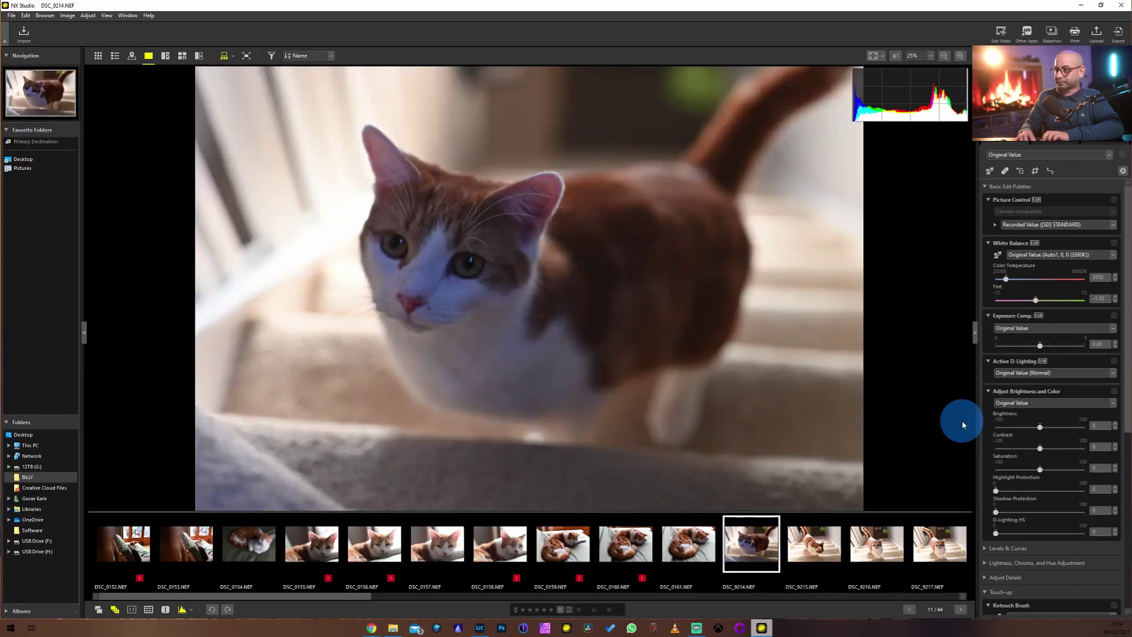
key("1")
key("Right")
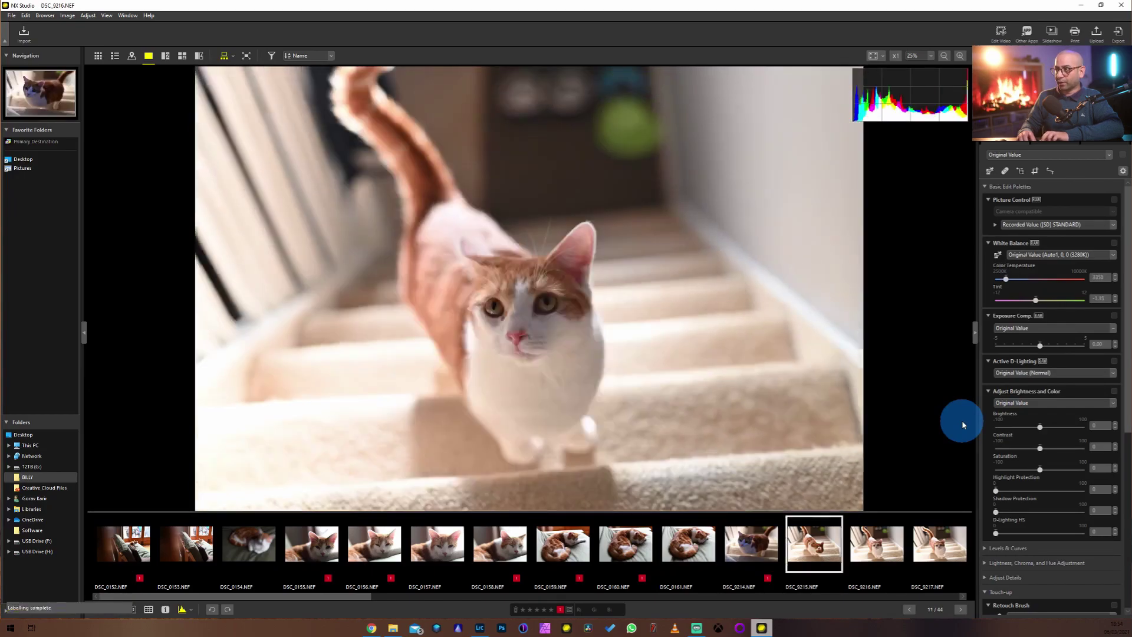
key("Right")
key("1")
- Assign the red label to DSC_9219.NEF, DSC_9220.NEF and DSC_9222.NEF, and show the folder as a thumbnail grid
key("Right")
key("Right")
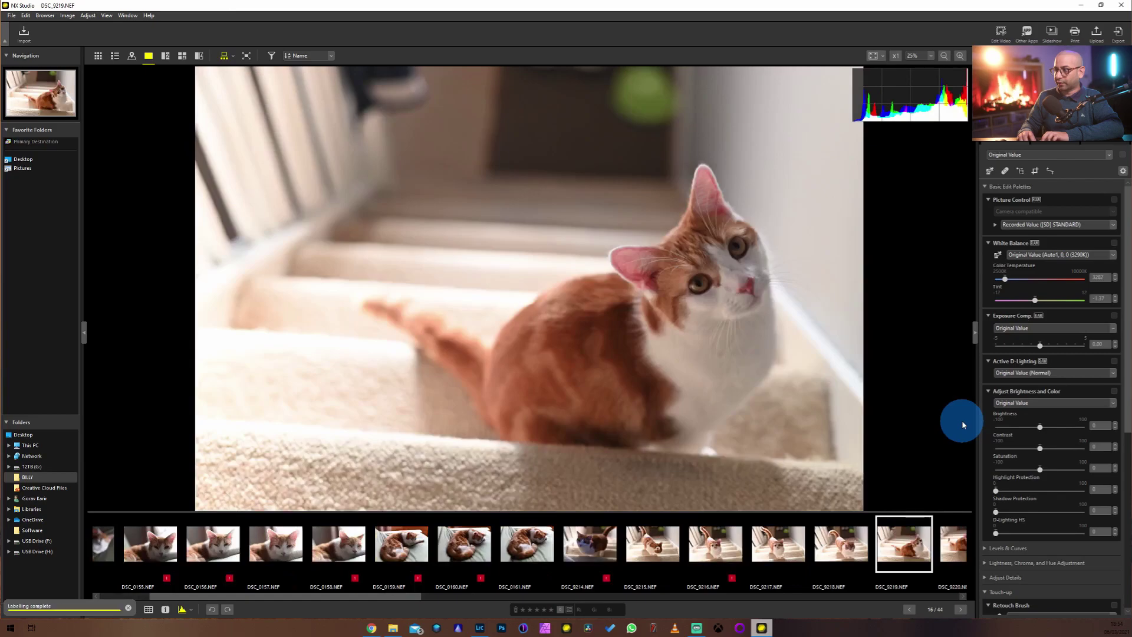
key("Right")
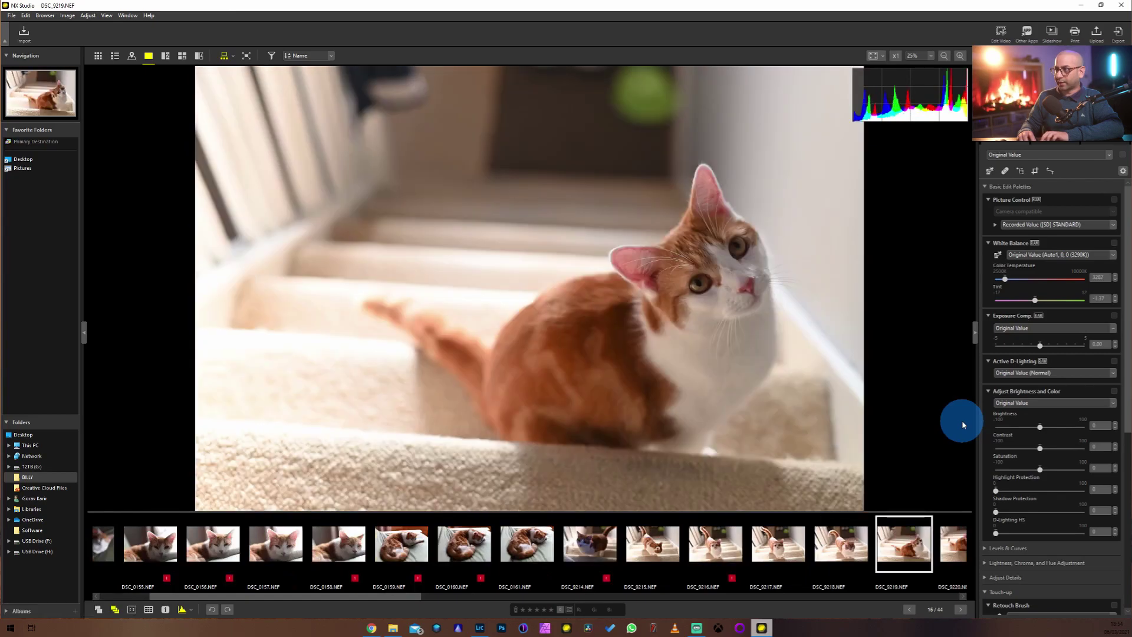
key("Right")
key("1")
key("Right")
key("Right")
key("1")
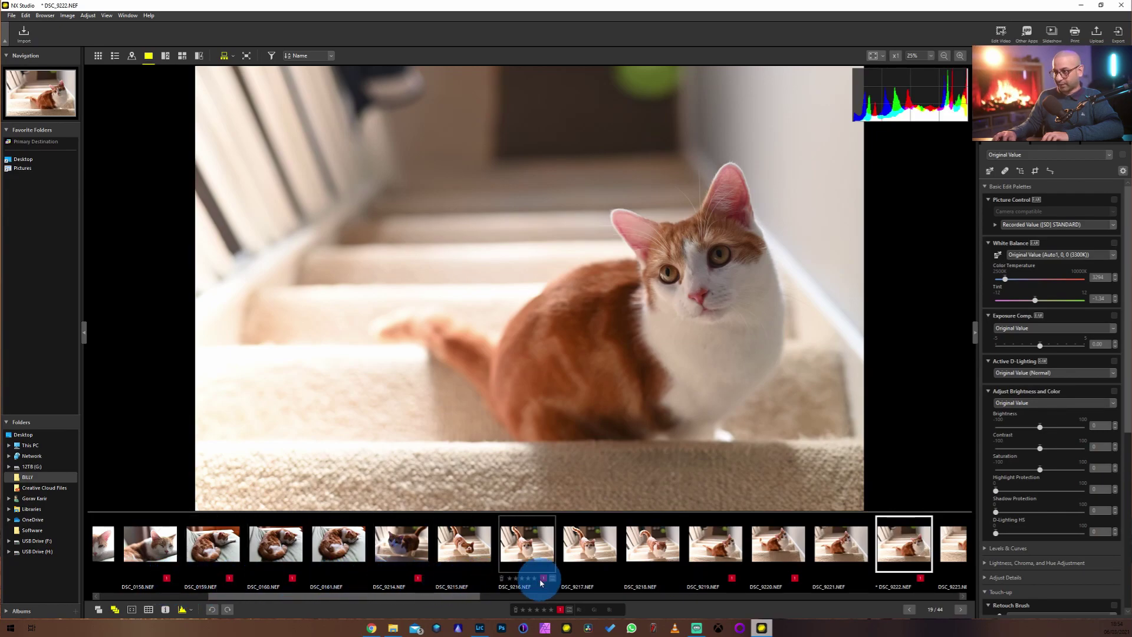
key("Right")
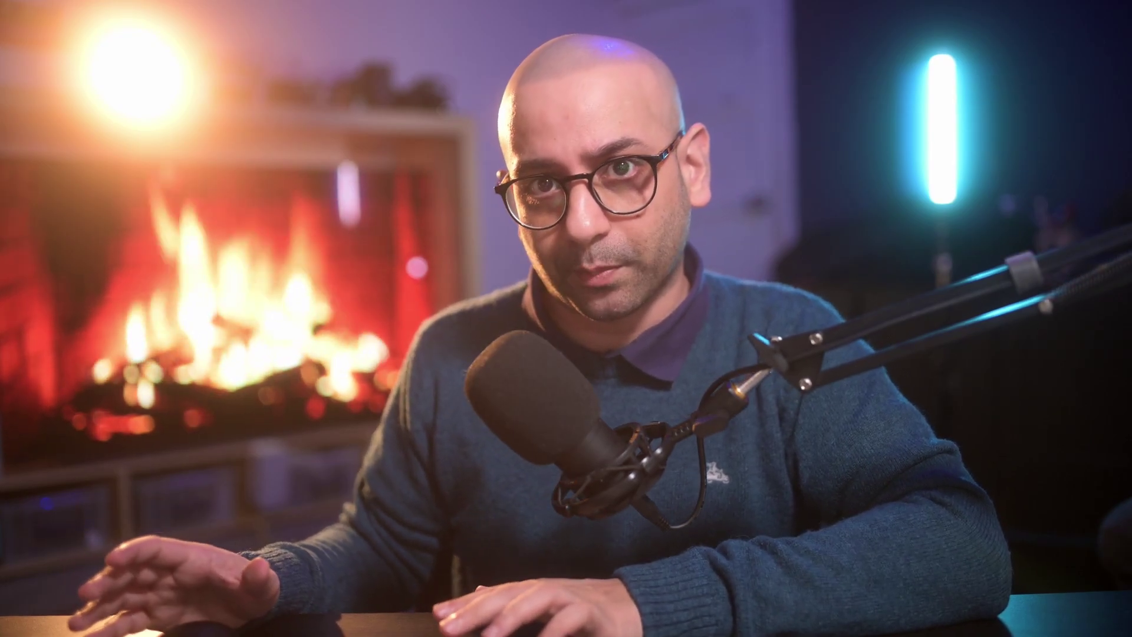
left_click(99, 58)
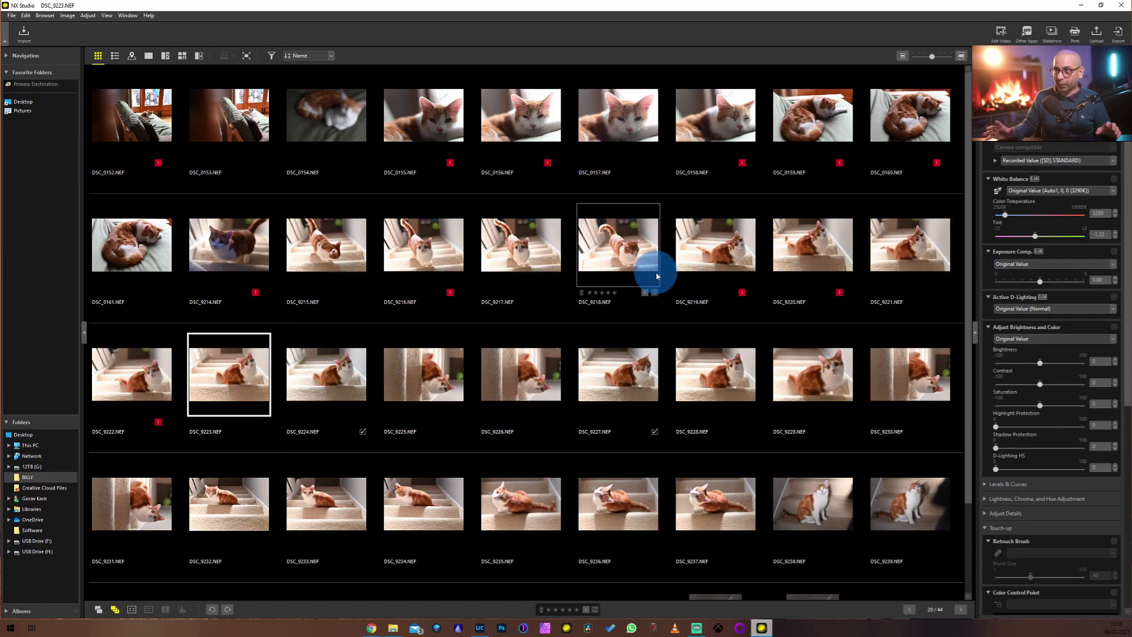
- Show the filter bar and filter the BILLY folder to the photos with the red label 1
left_click(271, 56)
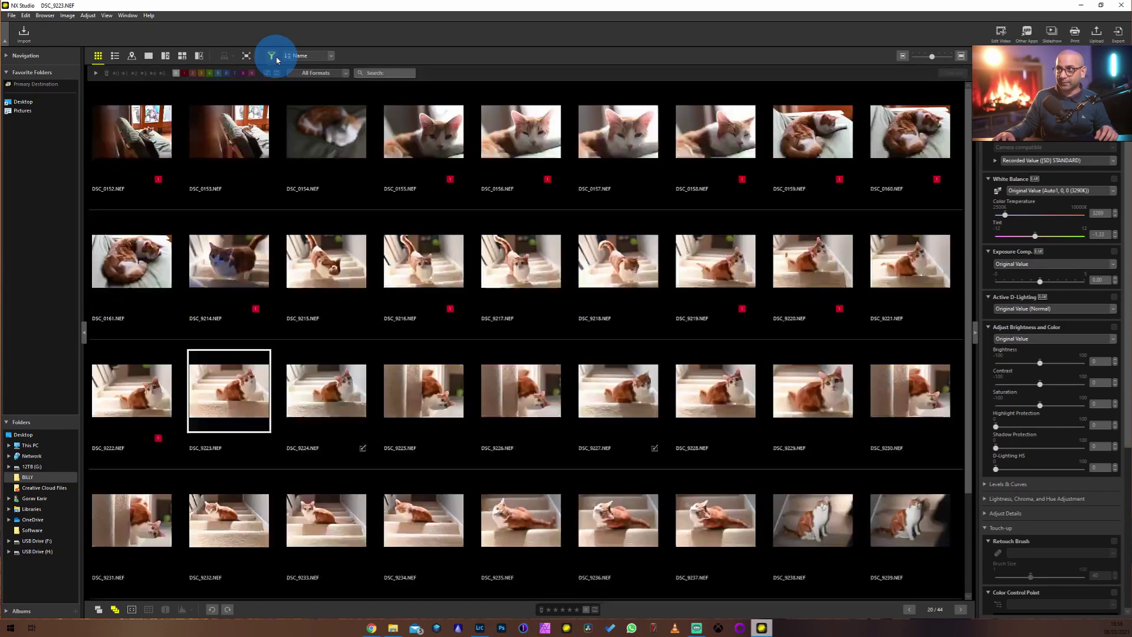
left_click(184, 74)
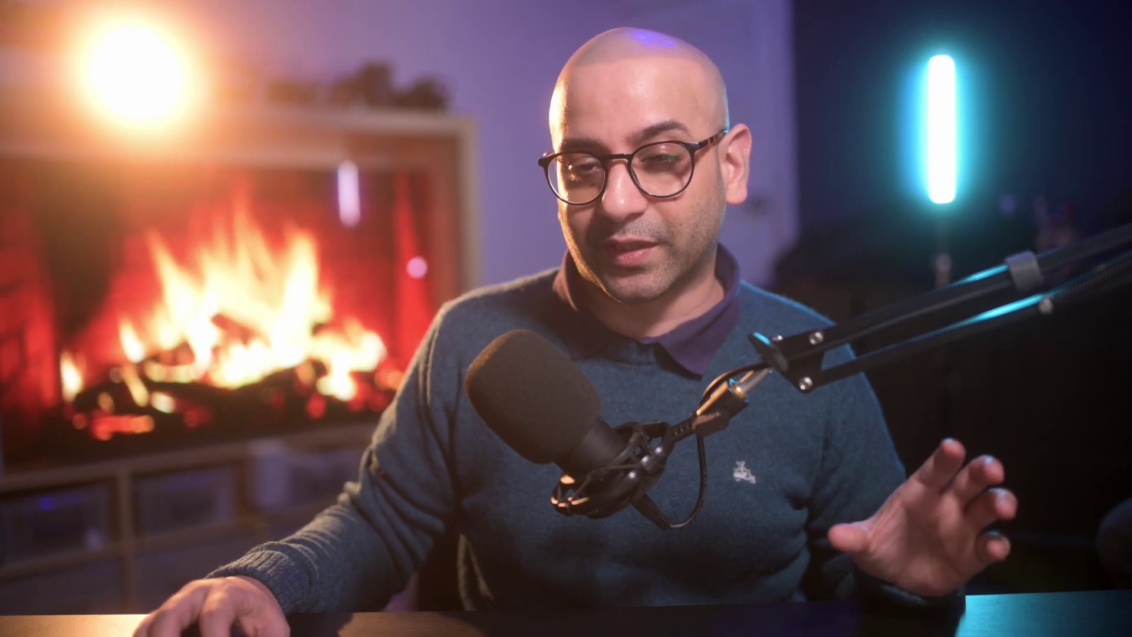
left_click(184, 78)
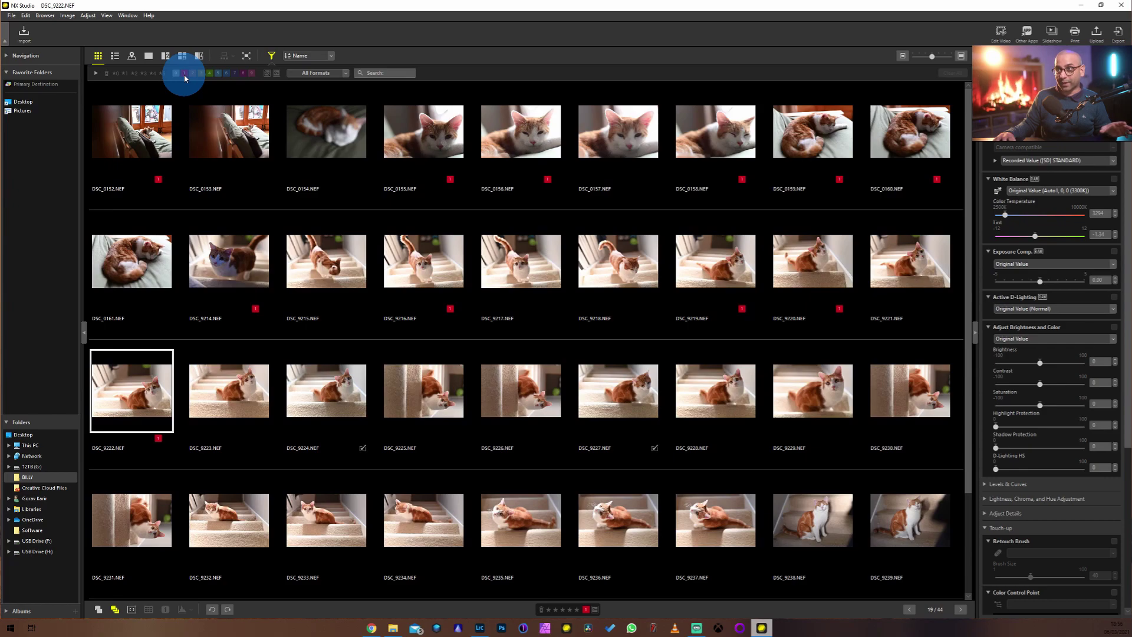
left_click(184, 76)
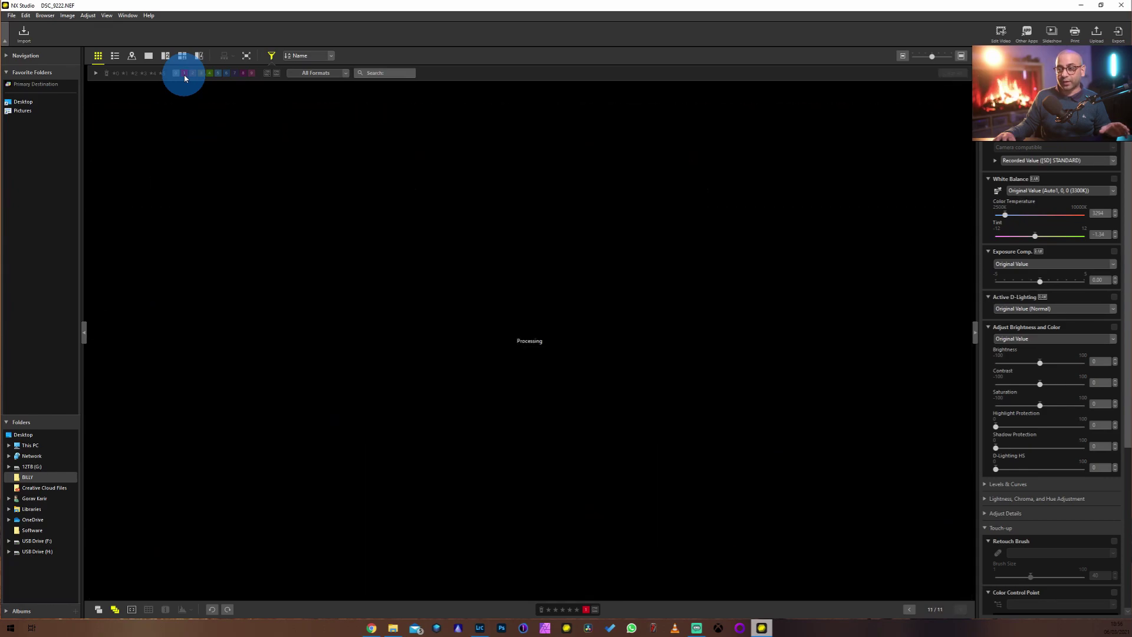
- Assign label 2 to DSC_0153.NEF and DSC_9218.NEF, and filter the folder to photos with label 1 or 2
left_click(238, 148)
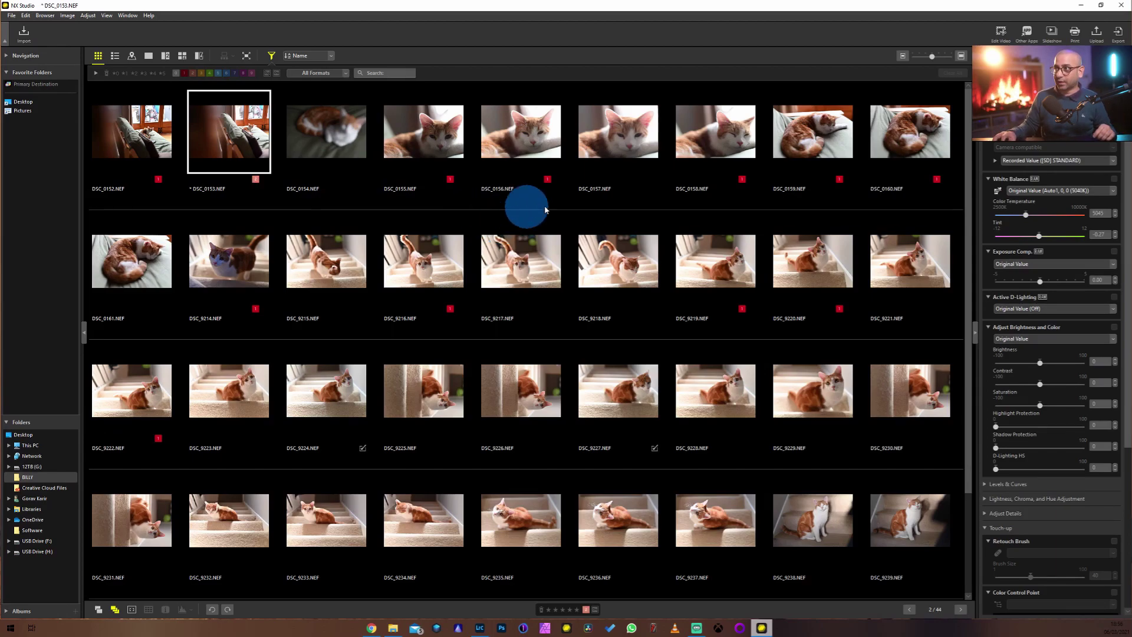
left_click(654, 298)
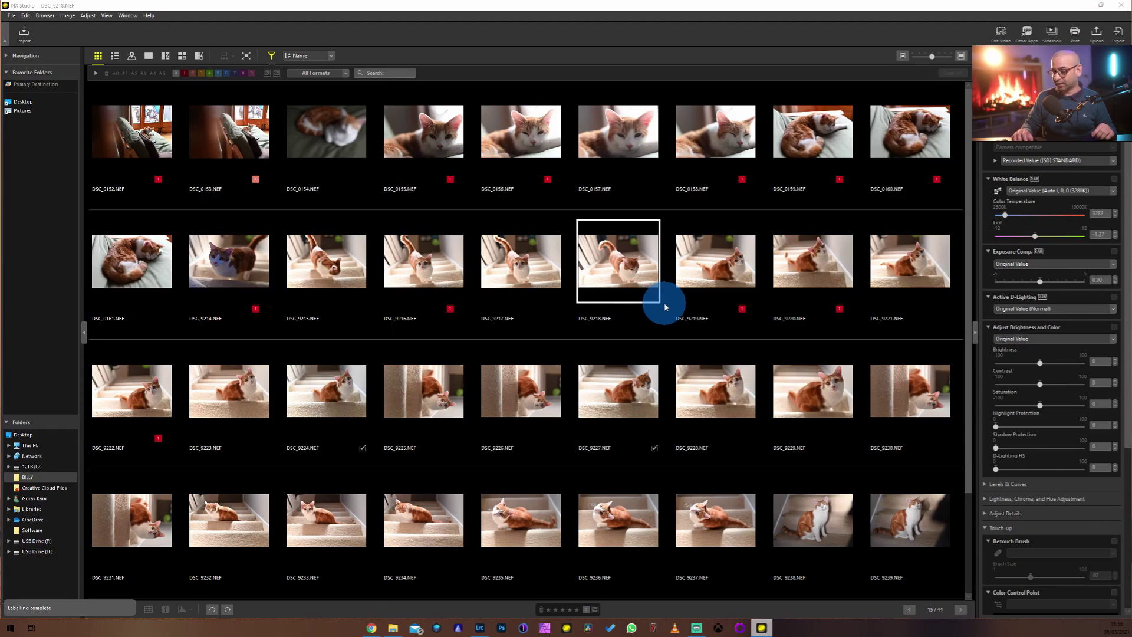
key("2")
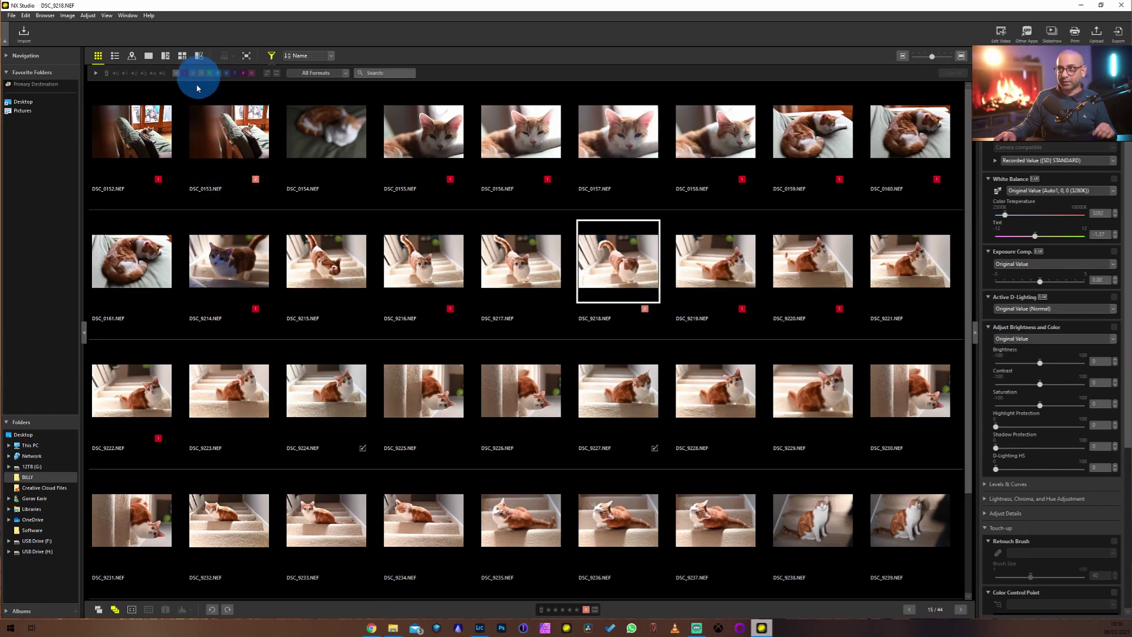
left_click(193, 74)
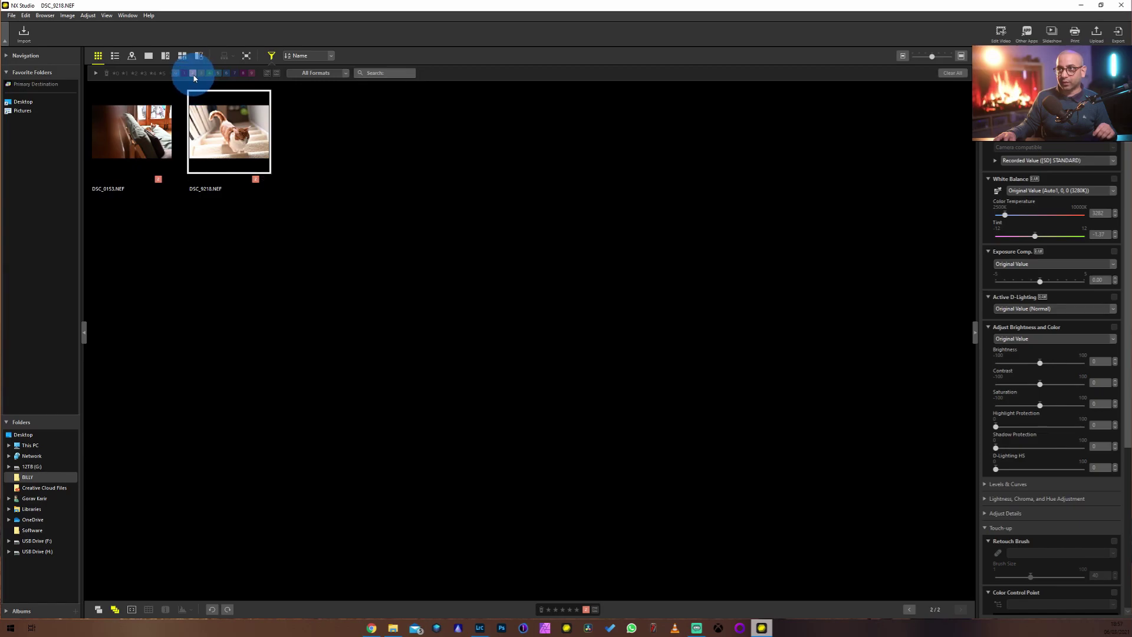
left_click(185, 73)
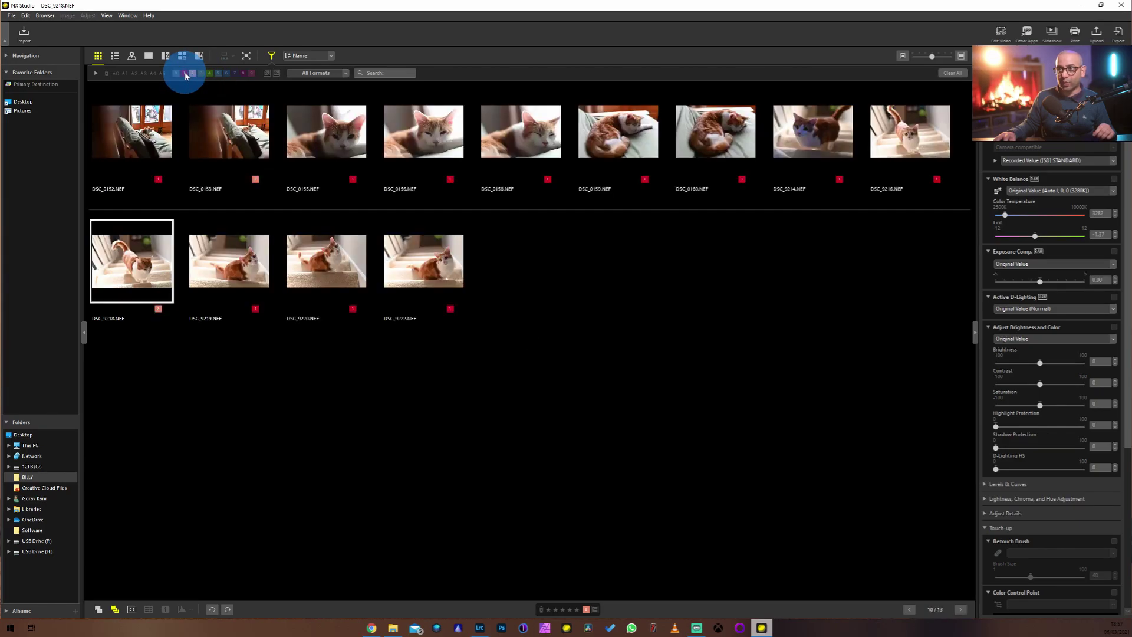
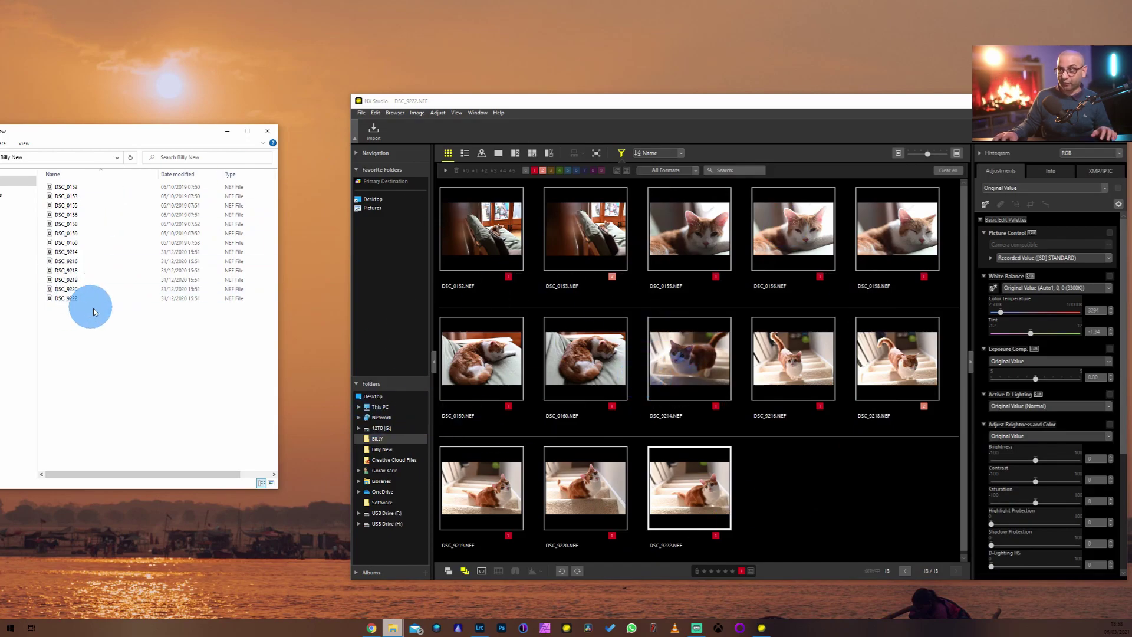
- Open the BILLY desktop folder beside Billy New and check whether DSC_0152 exists in both folders
left_click_drag(519, 108, 503, 347)
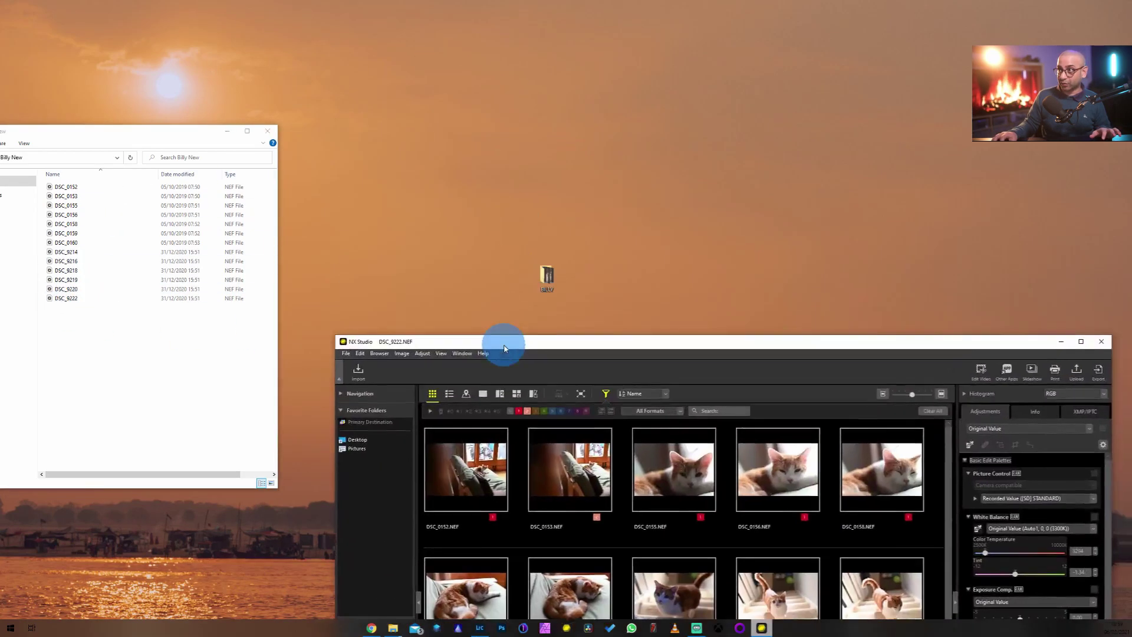
double_click(546, 273)
left_click_drag(142, 143, 709, 113)
left_click(702, 180)
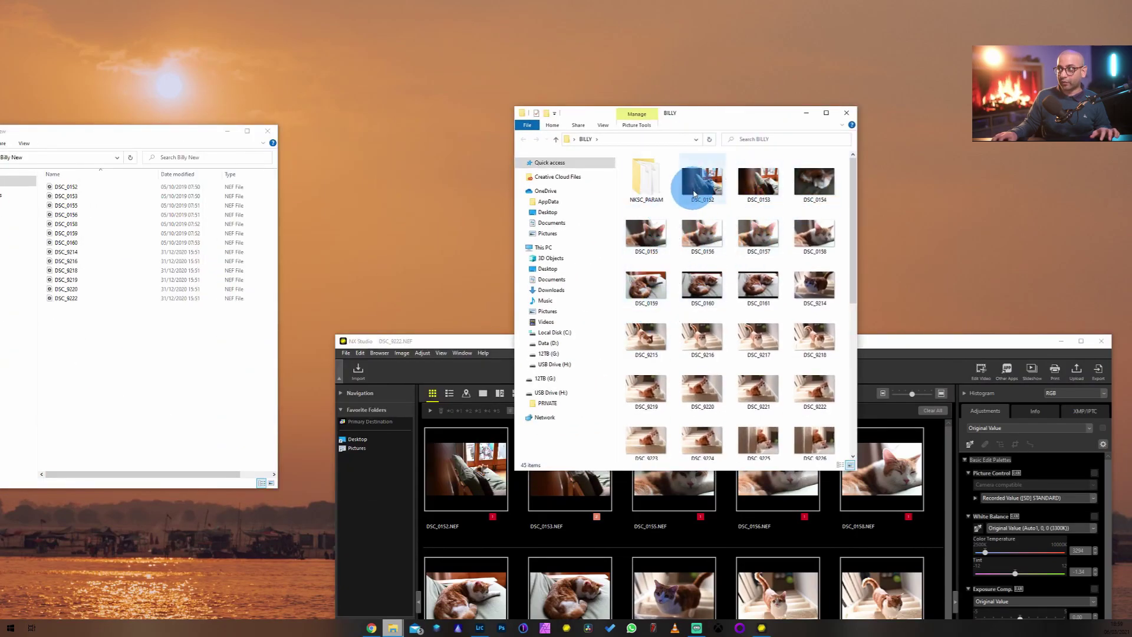
left_click(83, 191)
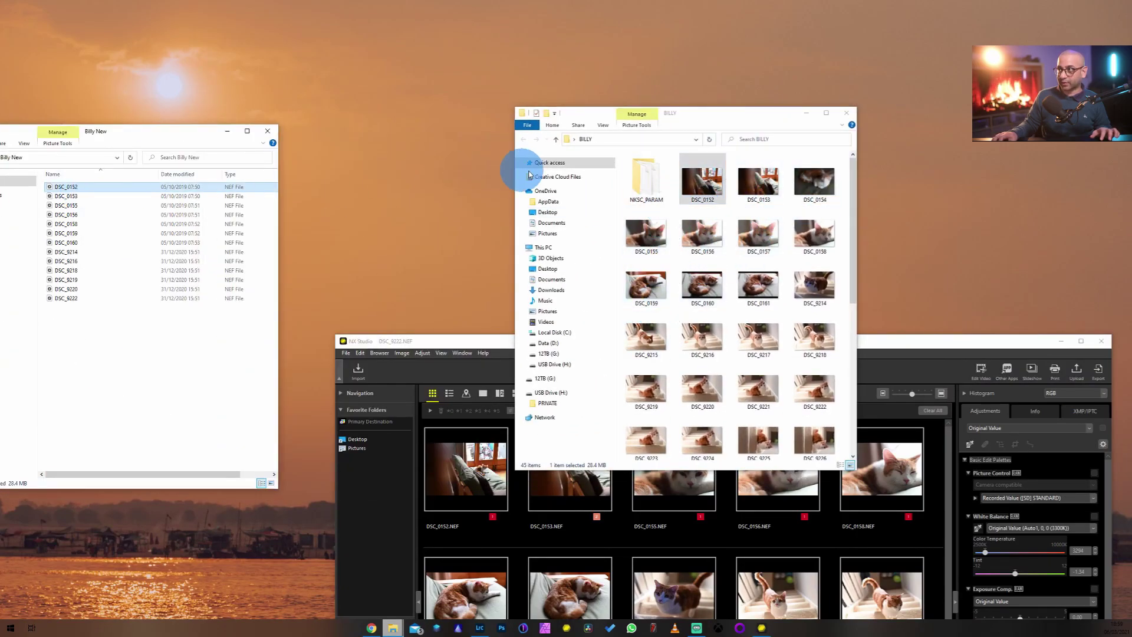
left_click(702, 183)
left_click(115, 195)
left_click(699, 186)
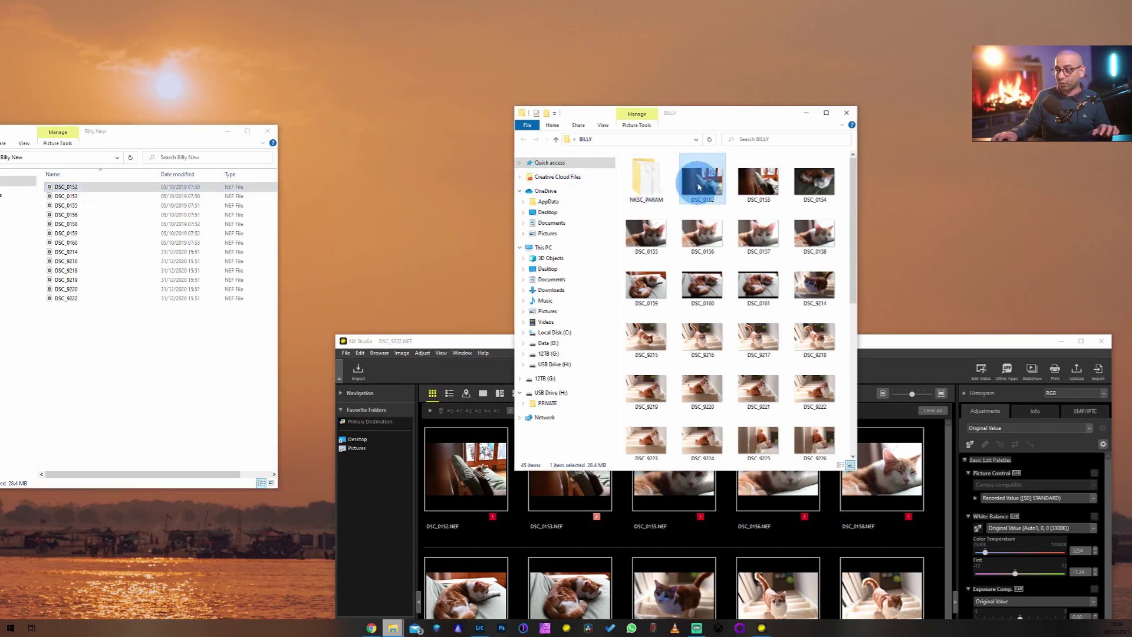
left_click(846, 112)
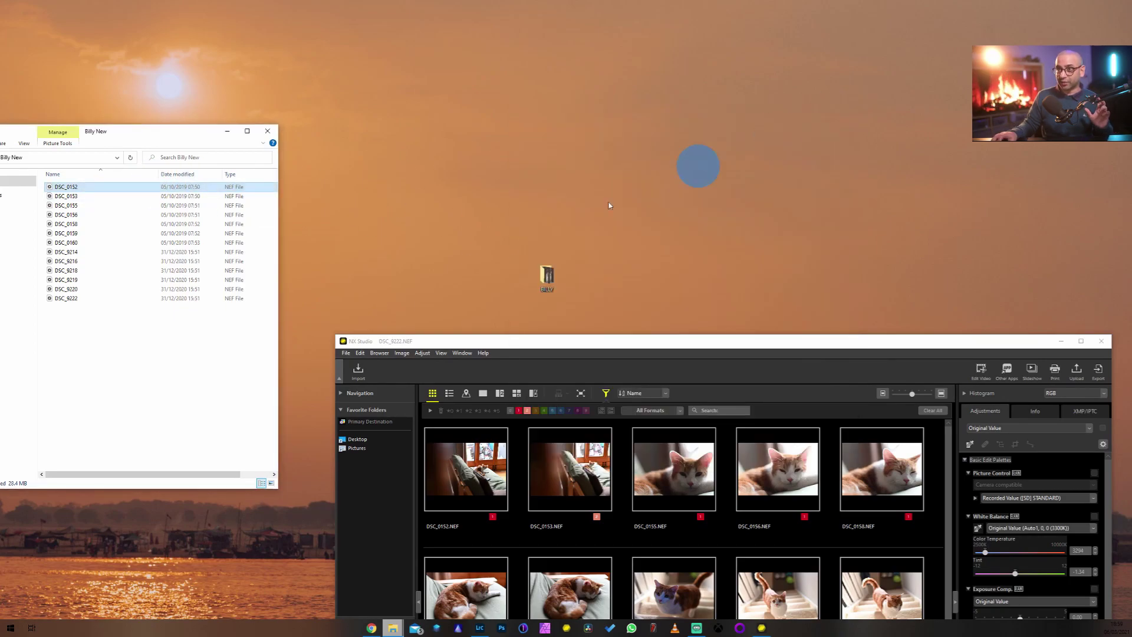
- Delete all the copied photos from the Billy New folder
left_click_drag(83, 372, 52, 83)
key("Delete")
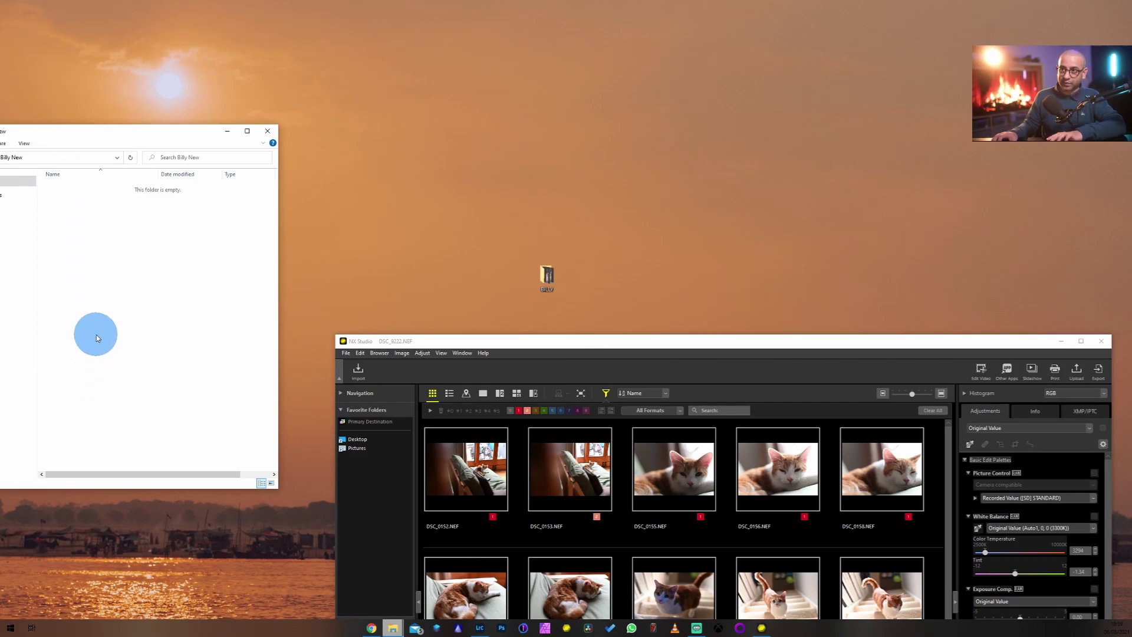
- Move the selected filtered photos from NX Studio into the Billy New desktop folder
left_click_drag(663, 340, 654, 45)
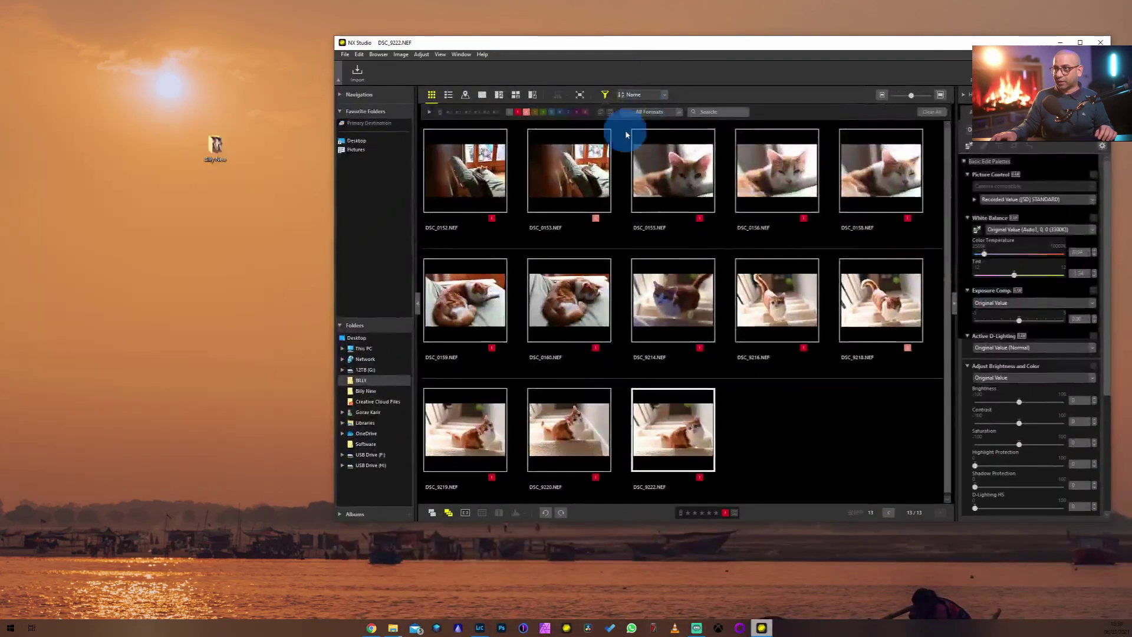
double_click(214, 152)
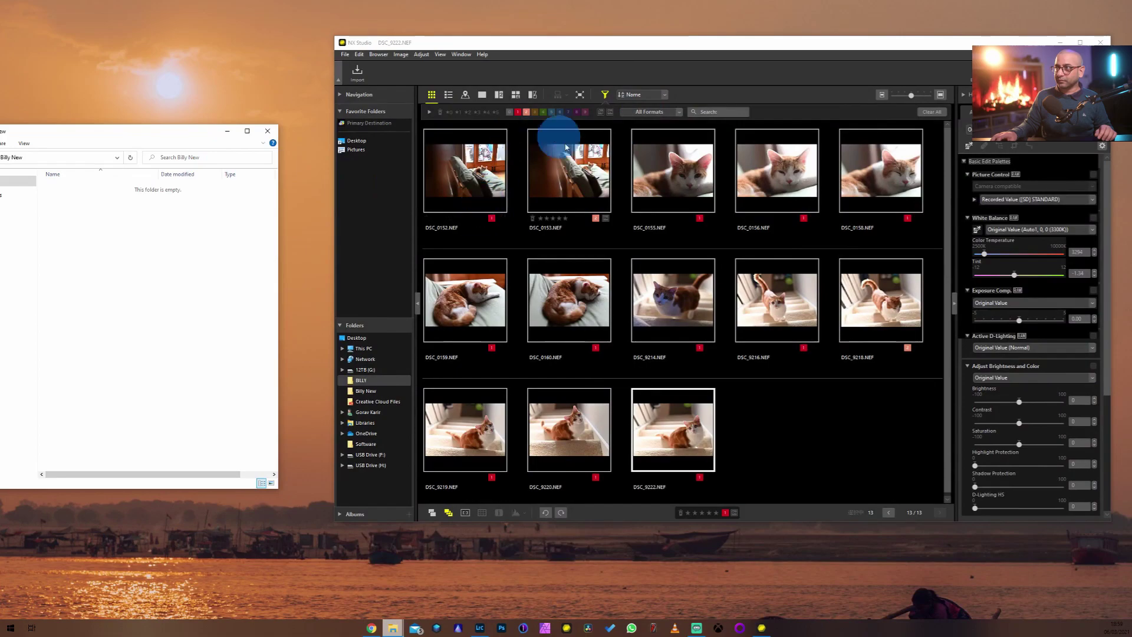
left_click_drag(440, 164, 165, 249)
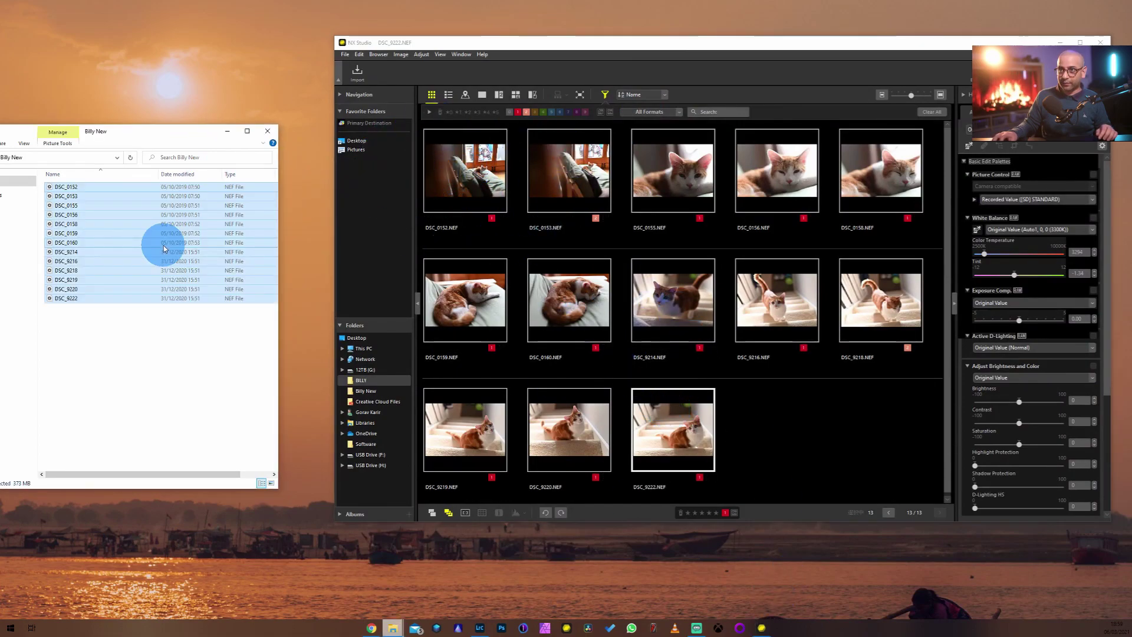
- Compare the BILLY folder's contents with Billy New, and move all the photos from Billy New back into BILLY
left_click(658, 52)
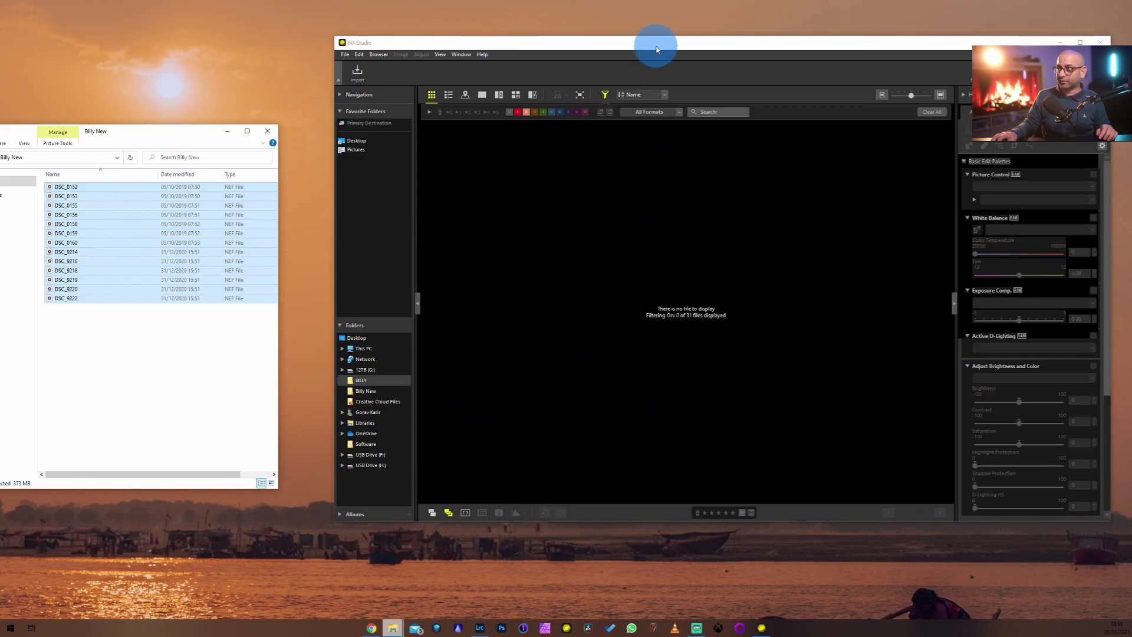
left_click_drag(658, 50, 652, 416)
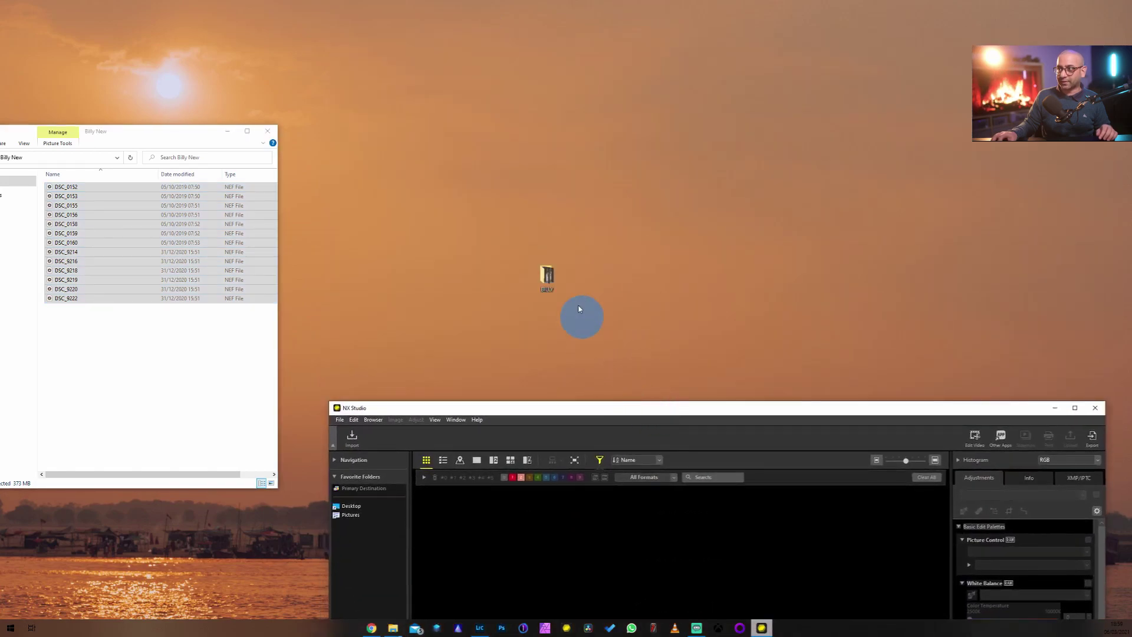
double_click(548, 277)
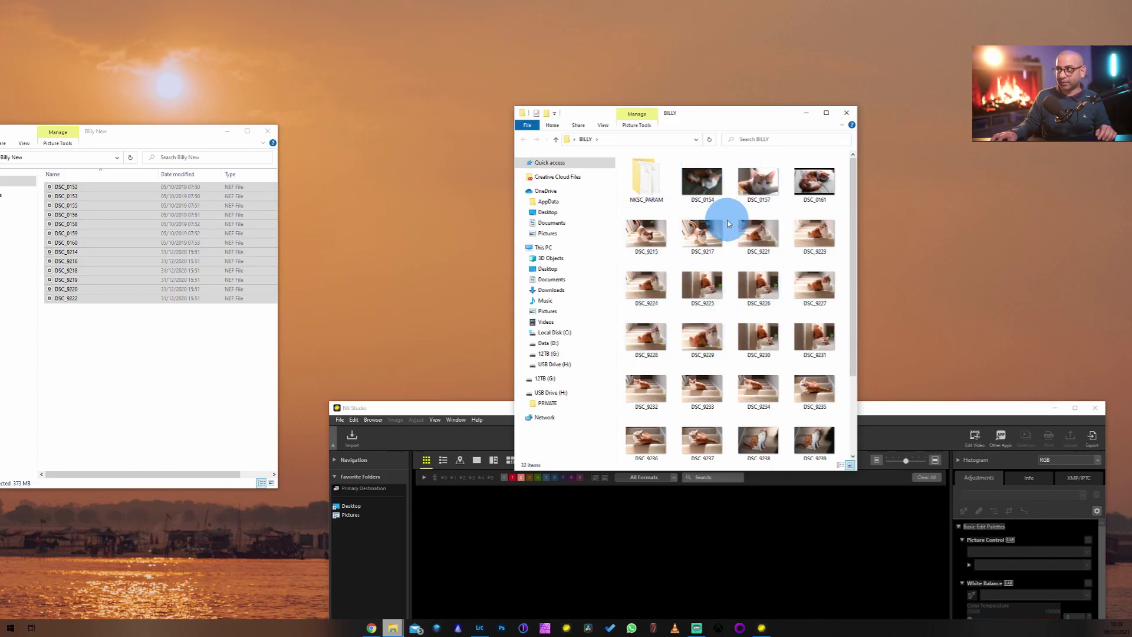
left_click(379, 140)
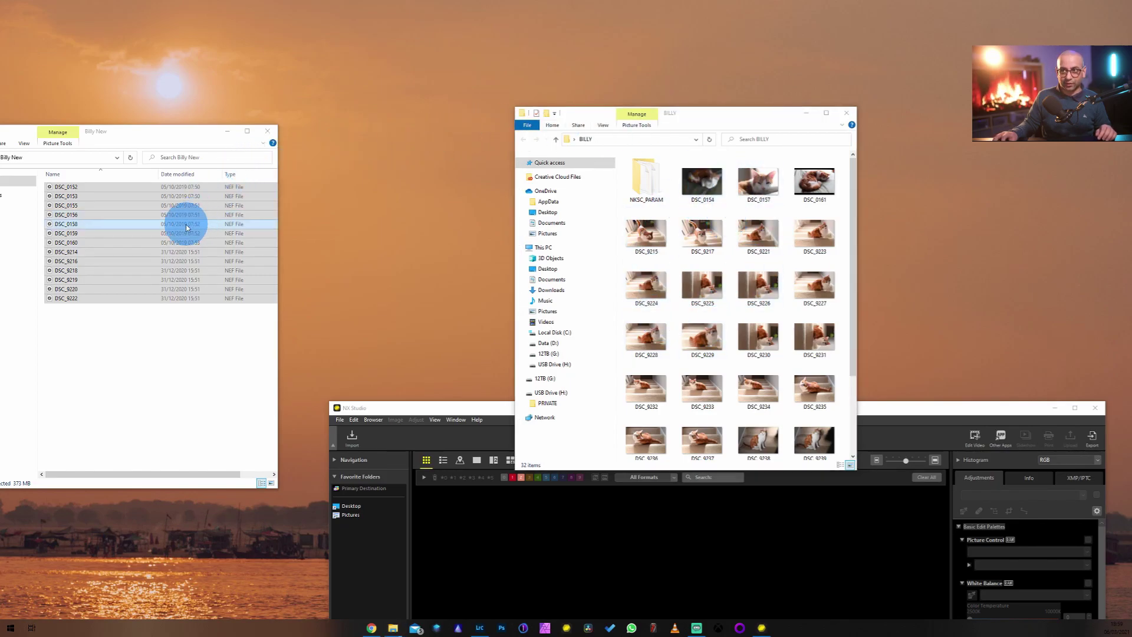
left_click(185, 393)
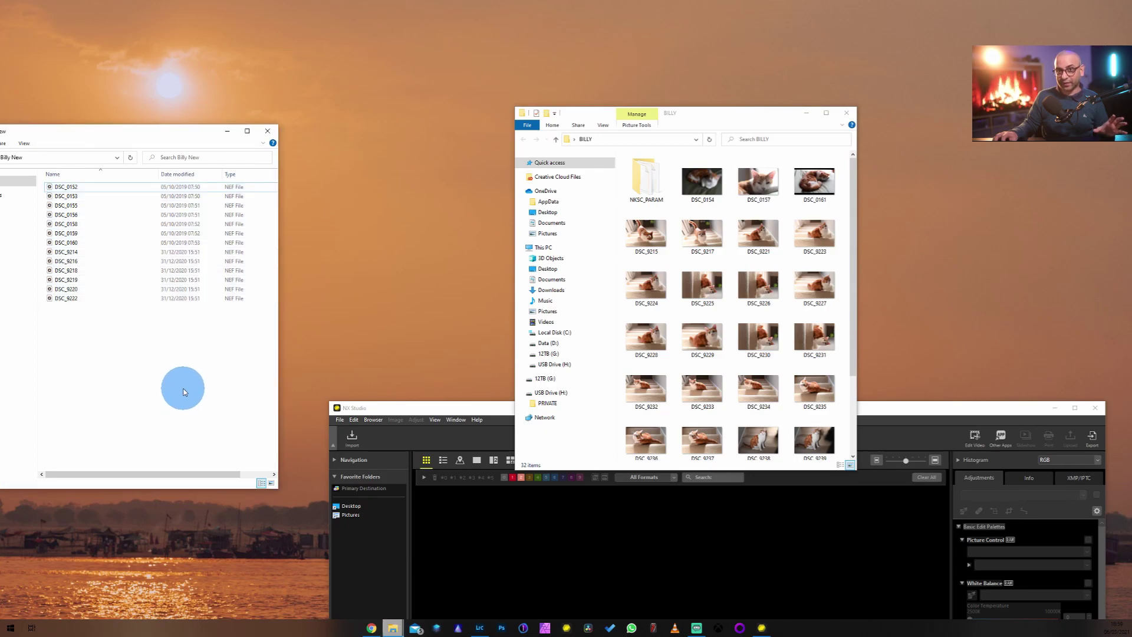
key("ctrl+a")
left_click_drag(64, 196, 649, 318)
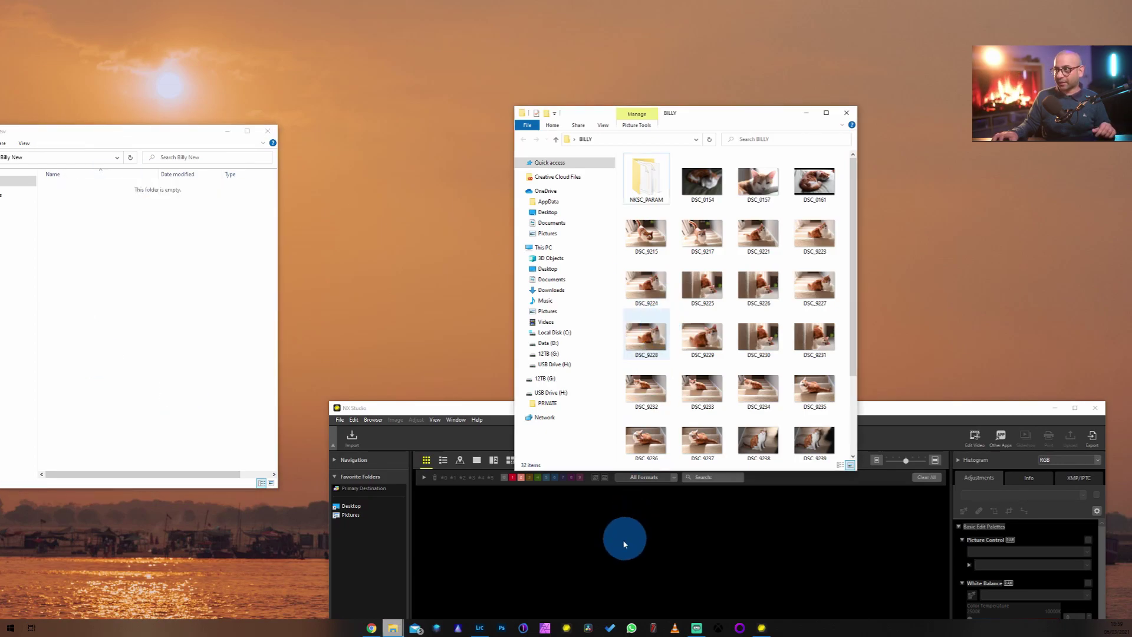
- Maximize NX Studio, clear the labels from all the filtered photos and remove the label filter
left_click_drag(930, 410, 867, 44)
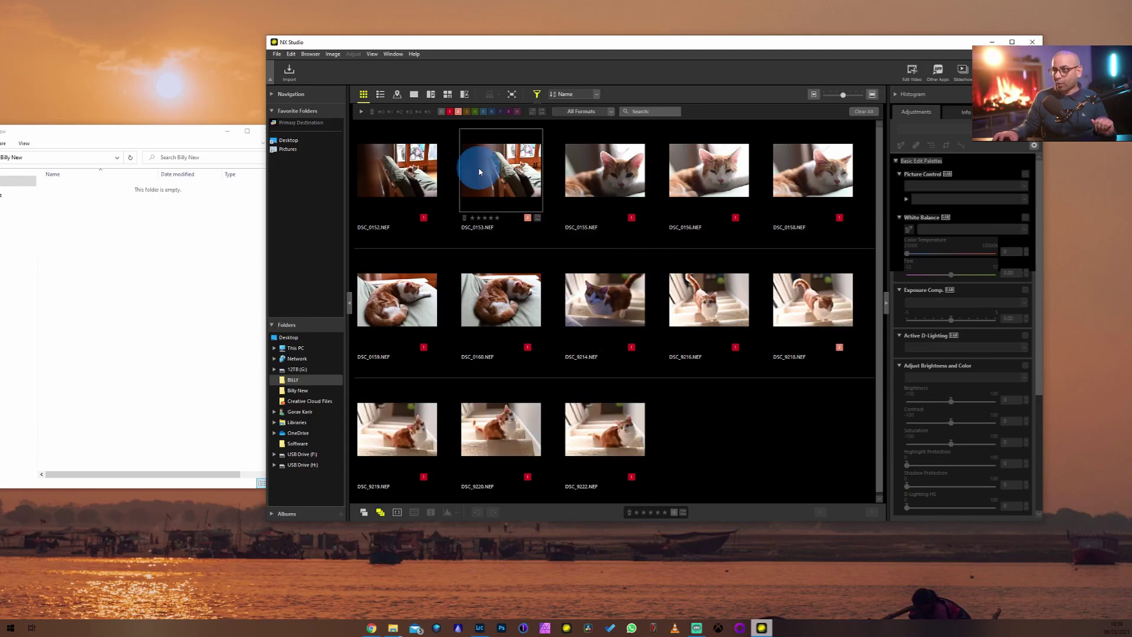
double_click(602, 44)
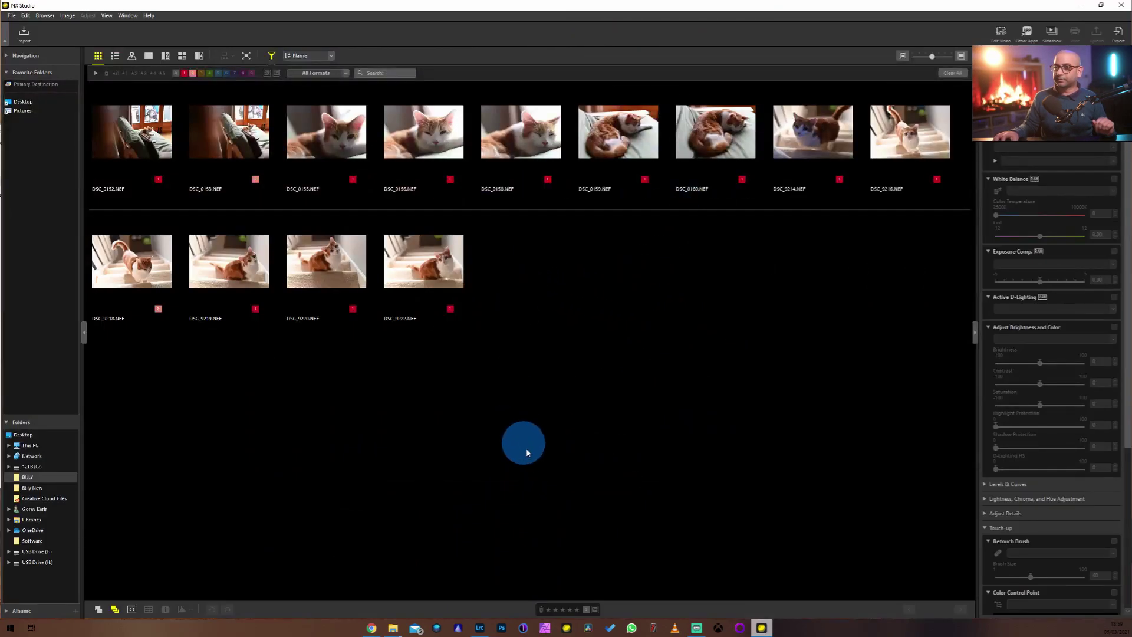
left_click(401, 260, "shift")
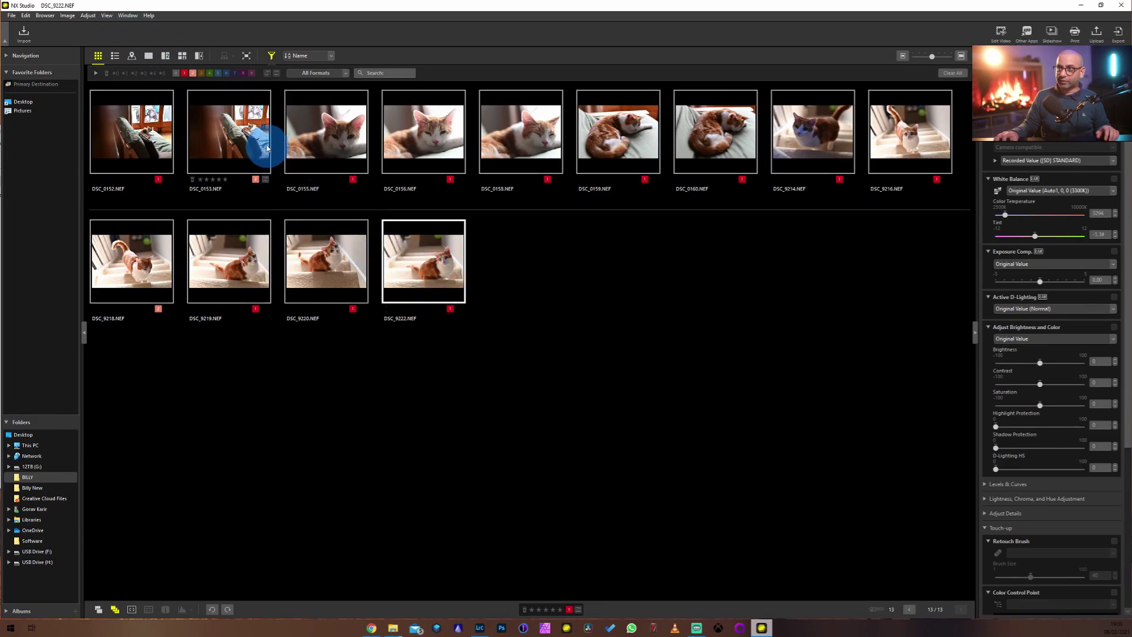
left_click(520, 356)
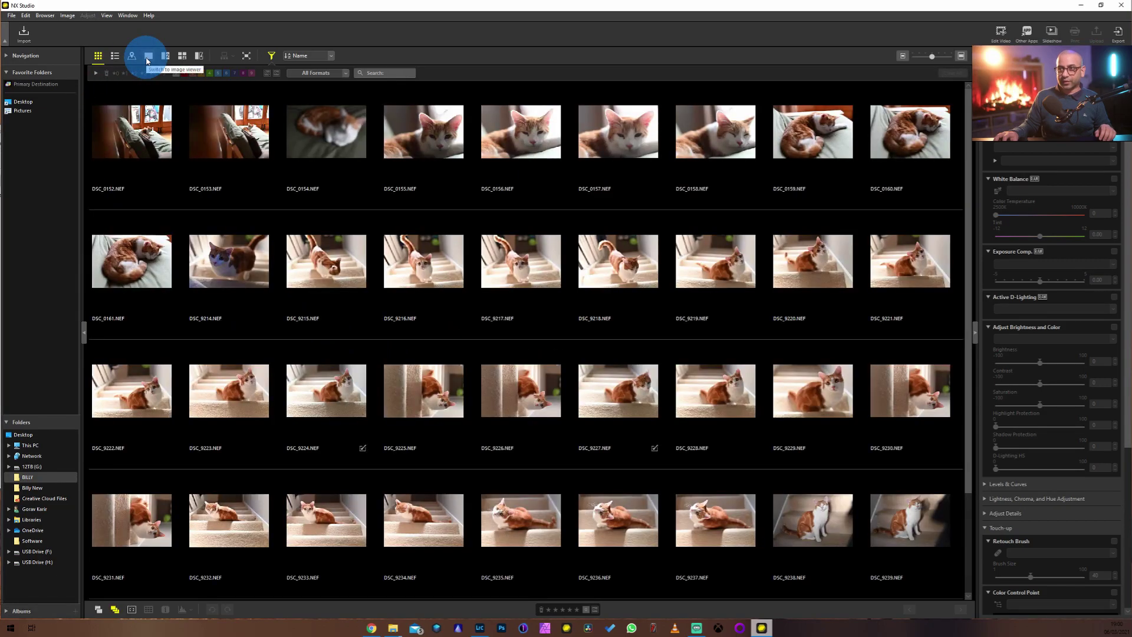
- Switch to the single-image viewer with filmstrip and open DSC_0152.NEF
left_click(148, 56)
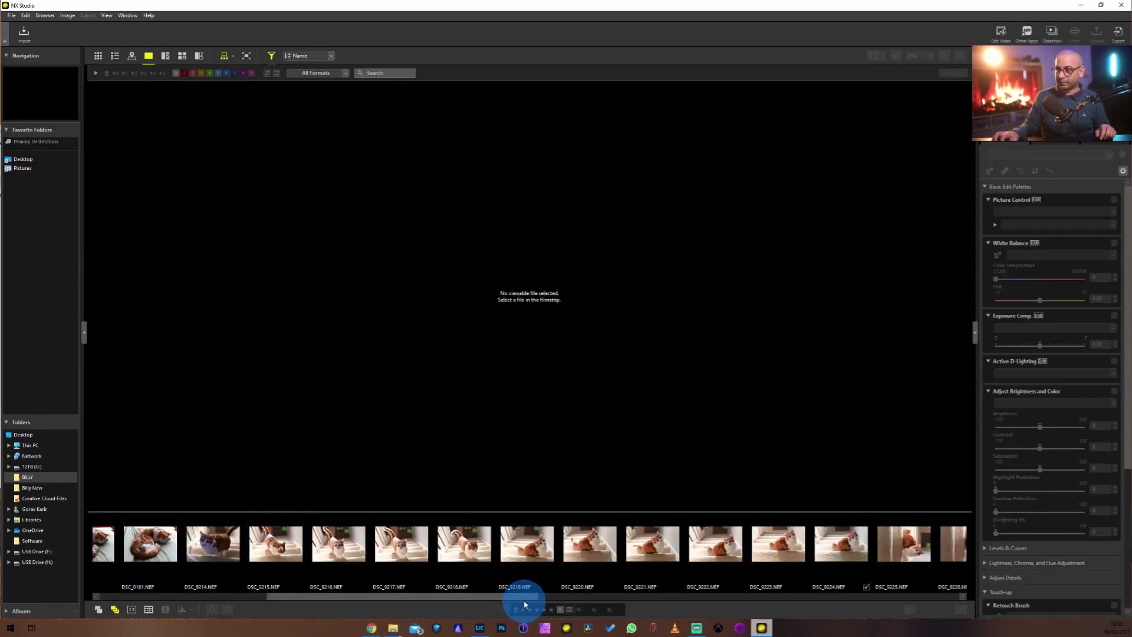
left_click_drag(524, 601, 298, 590)
left_click(125, 542)
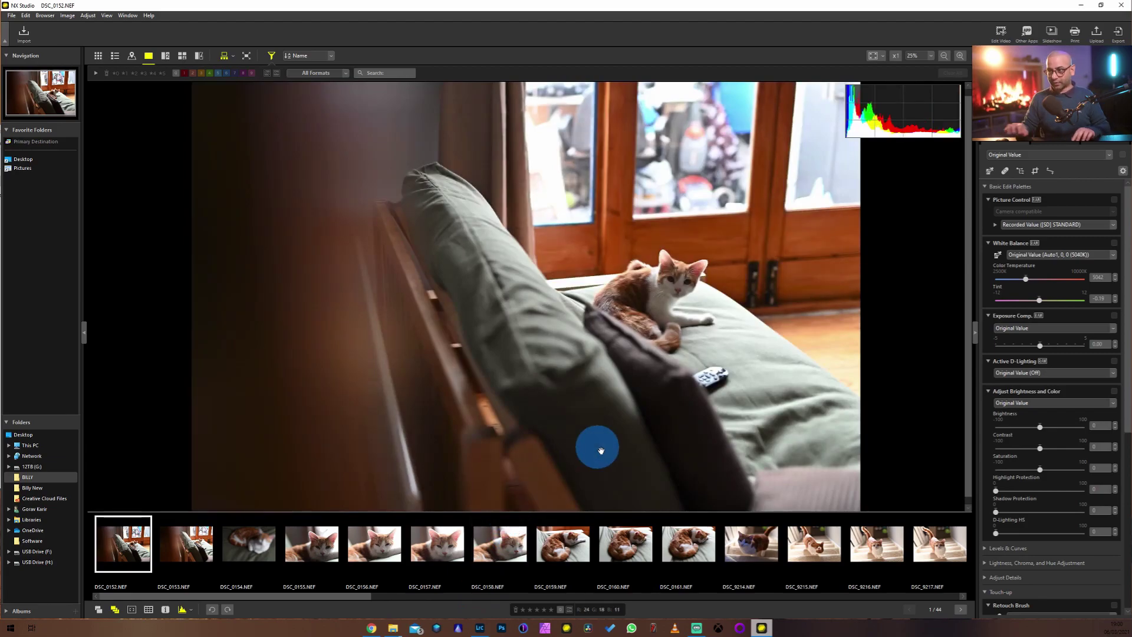
- Assign the red label to DSC_9217.NEF and DSC_9219.NEF in the viewer, skipping DSC_9218.NEF
scroll(516, 607, "down", 3)
scroll(514, 576, "down", 2)
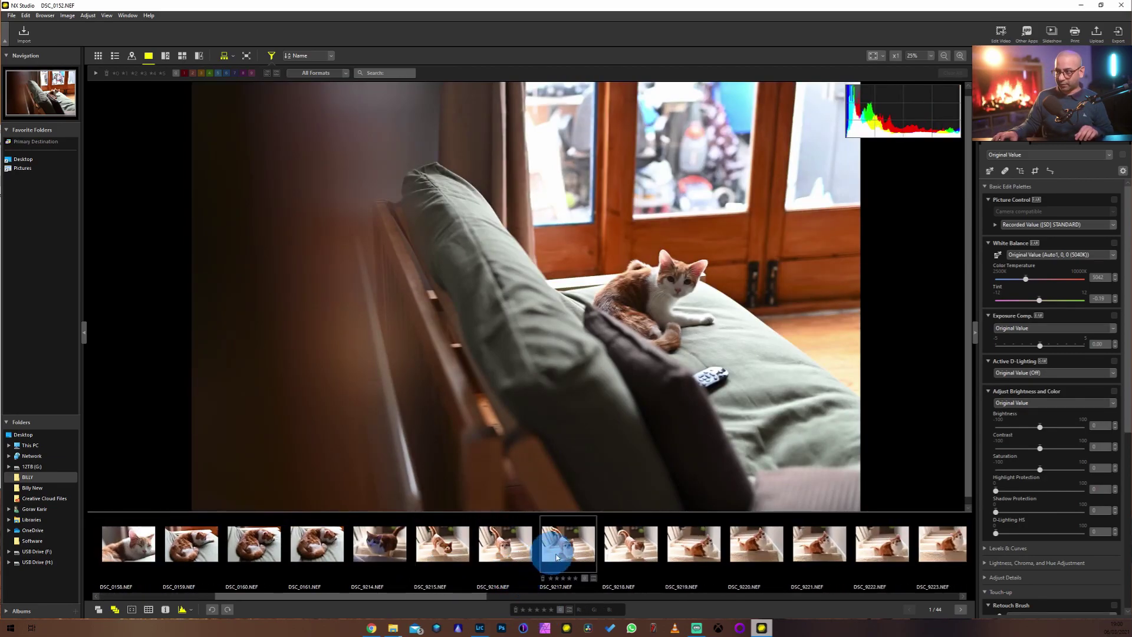
left_click(568, 541)
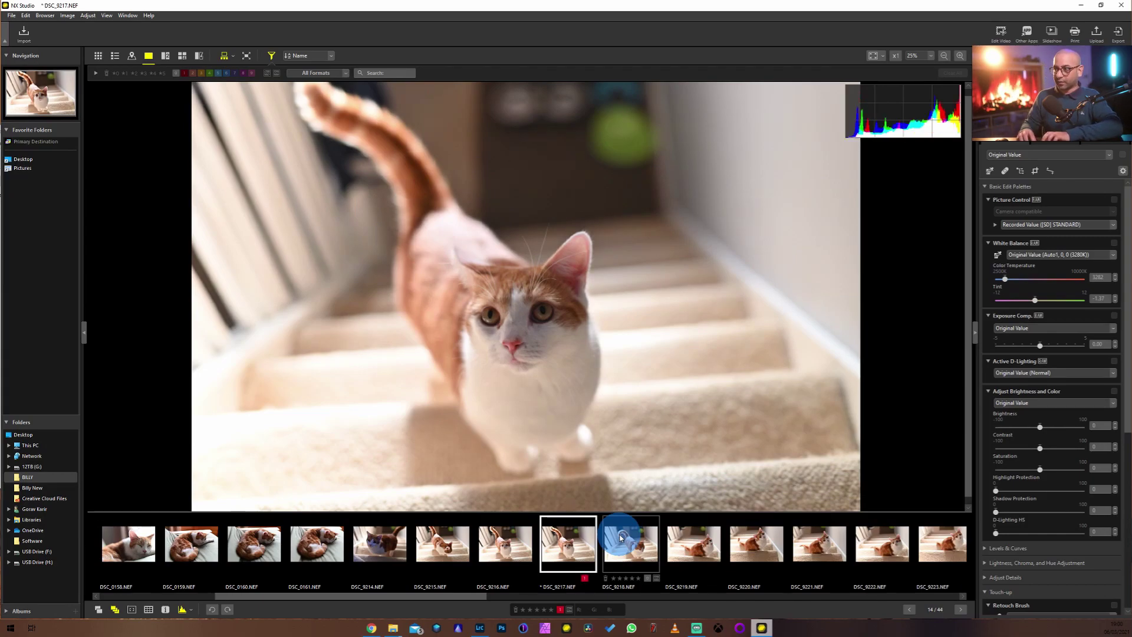
left_click(620, 537)
key("Right")
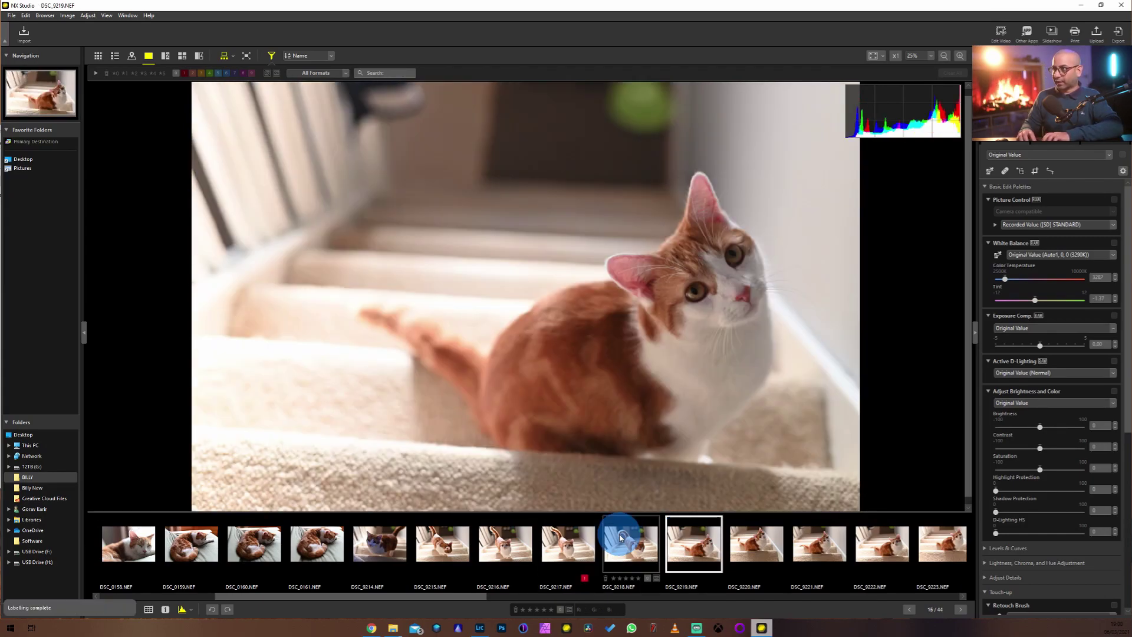
key("Right")
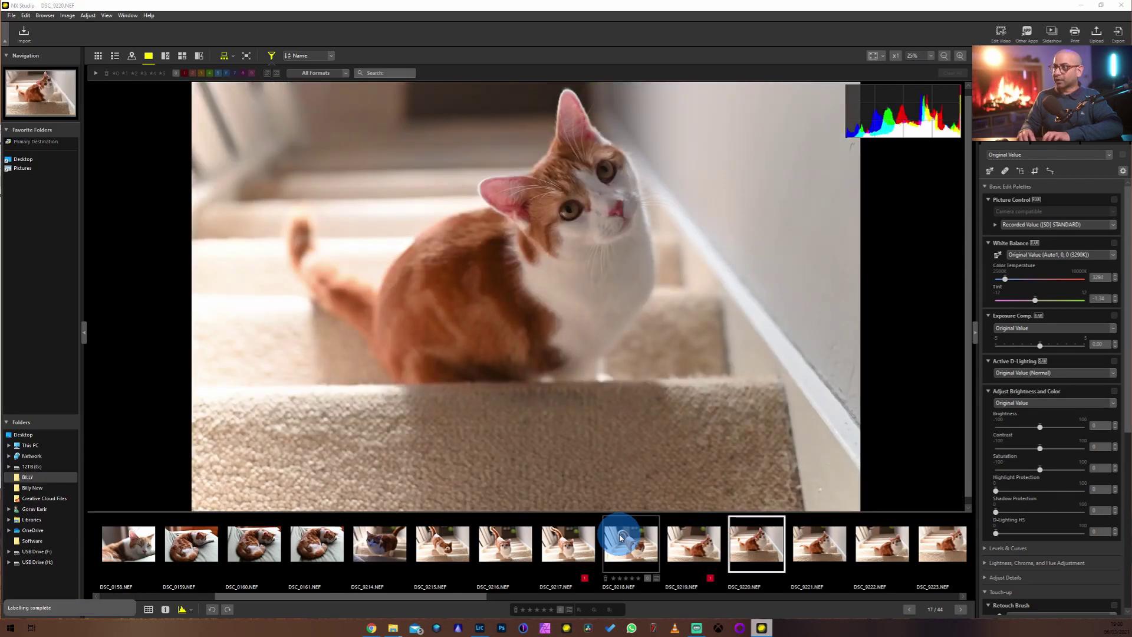
- Browse onward through the filmstrip and assign the red label to DSC_9222.NEF, DSC_9224.NEF and DSC_9226.NEF
key("Left")
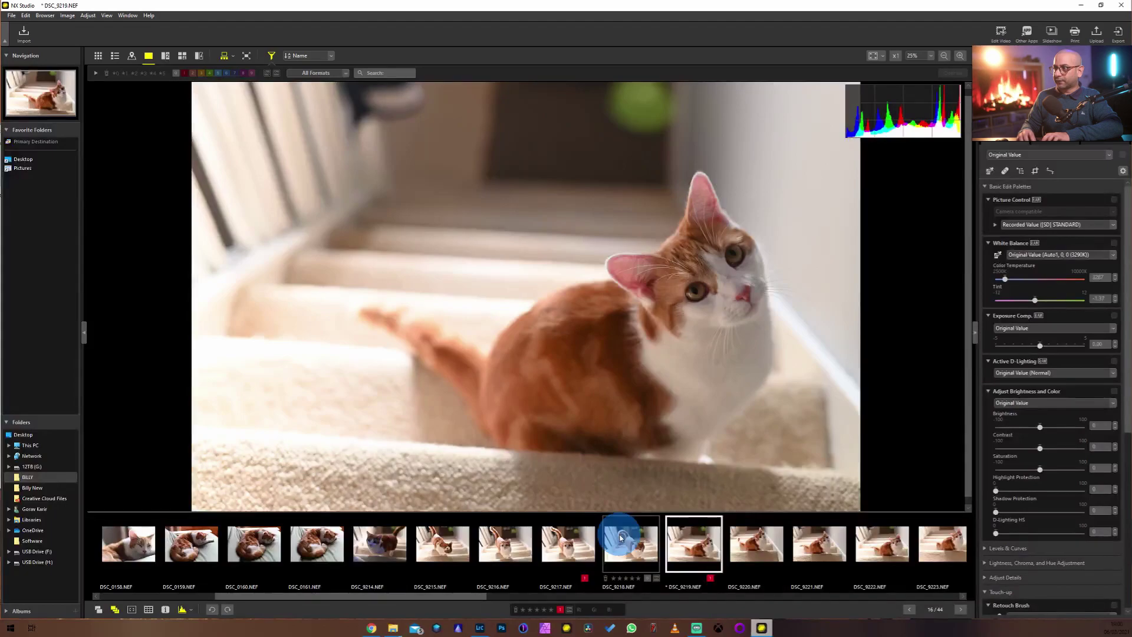
key("Right")
key("Right")
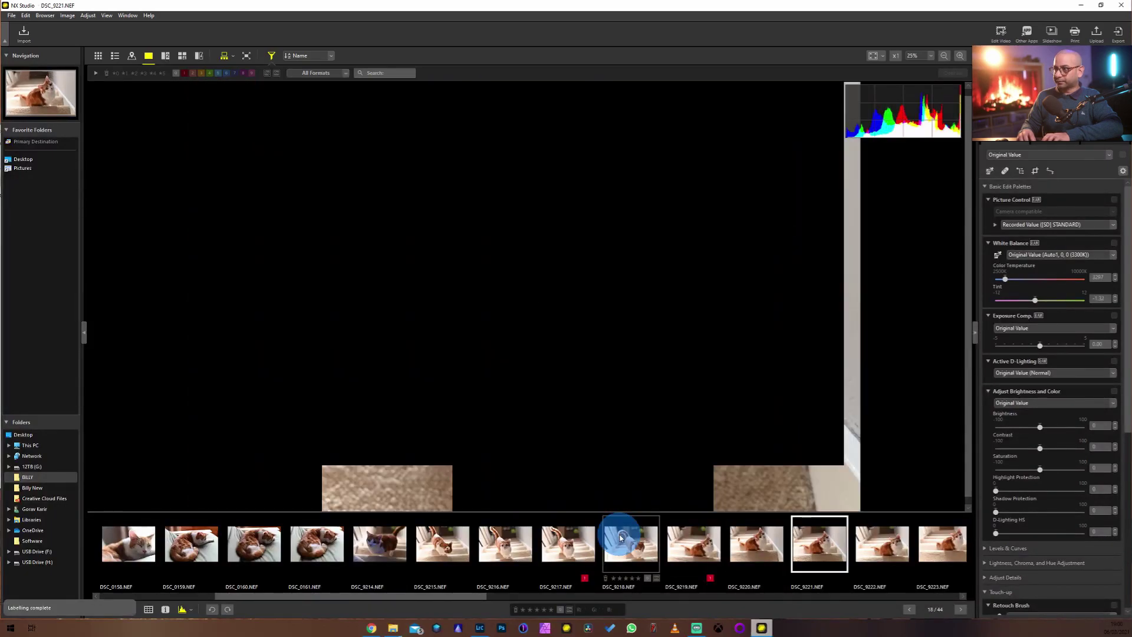
key("Right")
key("Right")
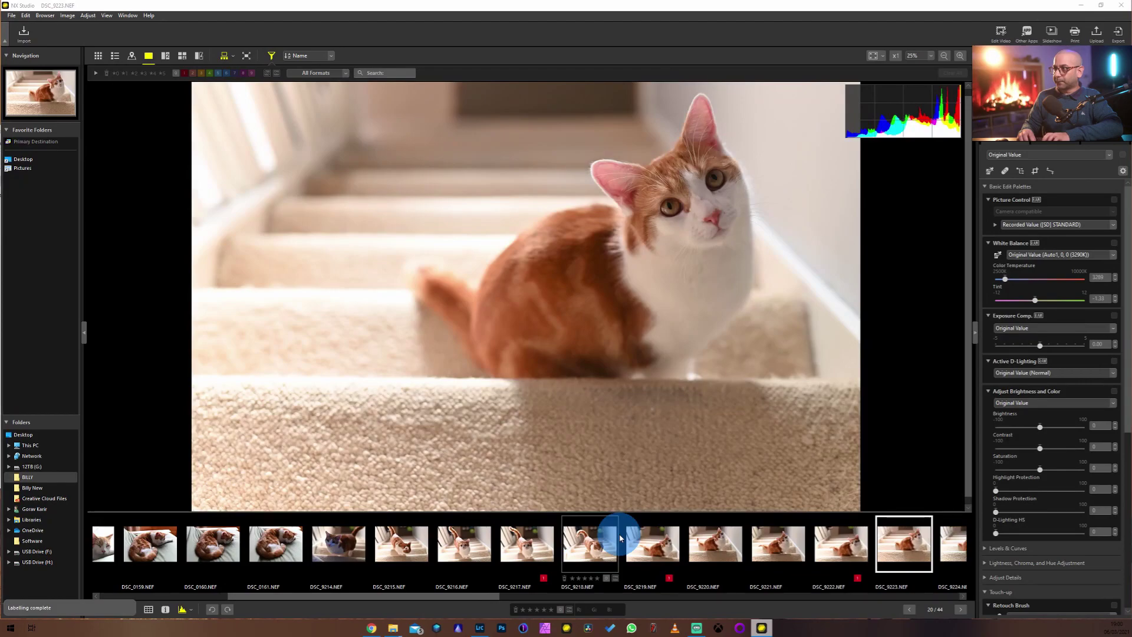
key("Right")
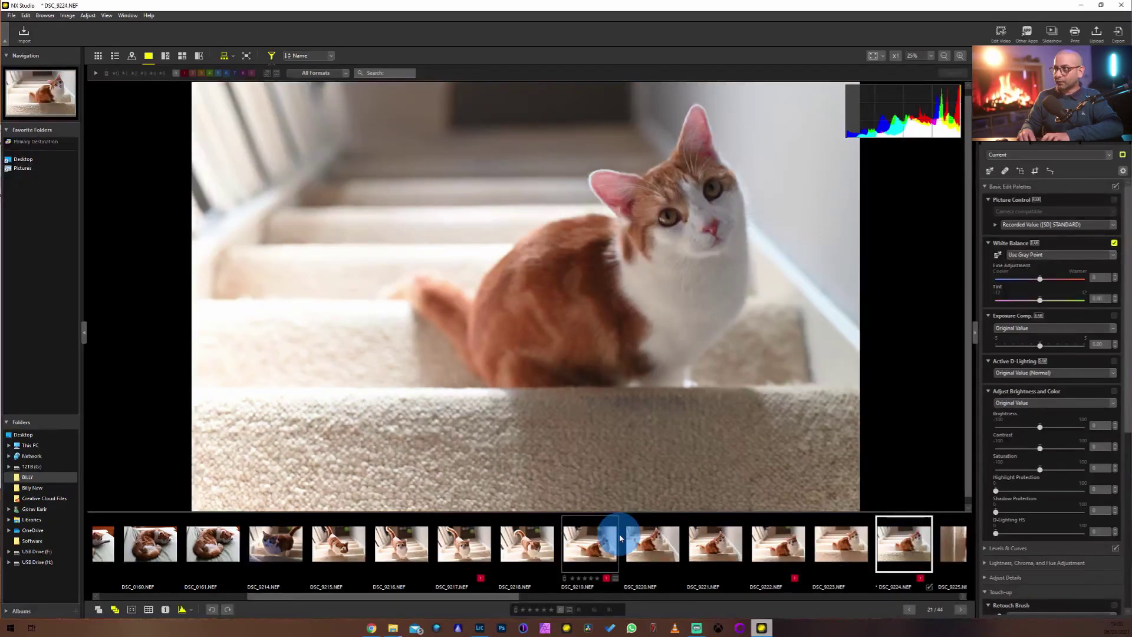
key("Right")
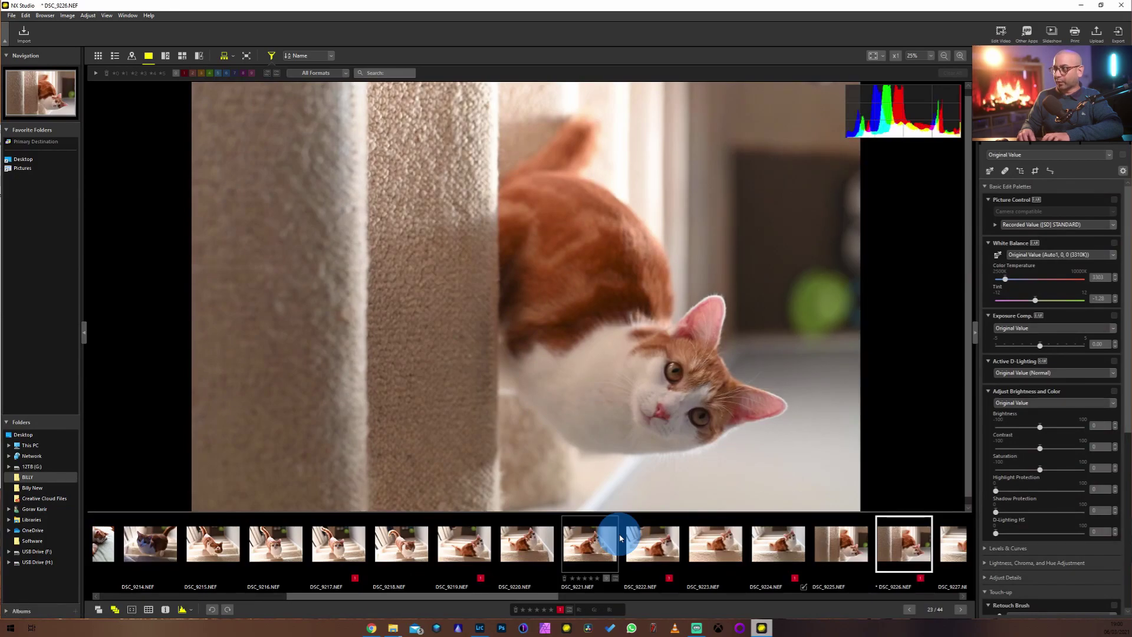
- Continue culling in the viewer, assigning the red label to DSC_9228.NEF, DSC_9230.NEF and DSC_9232.NEF
left_click(620, 538)
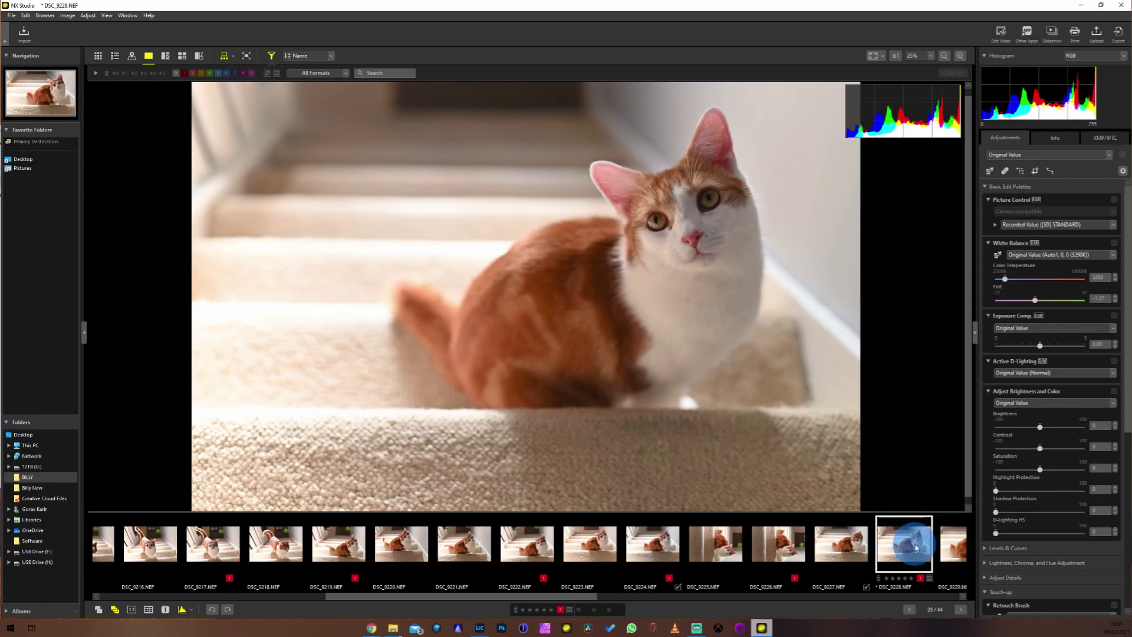
key("Right")
key("Right")
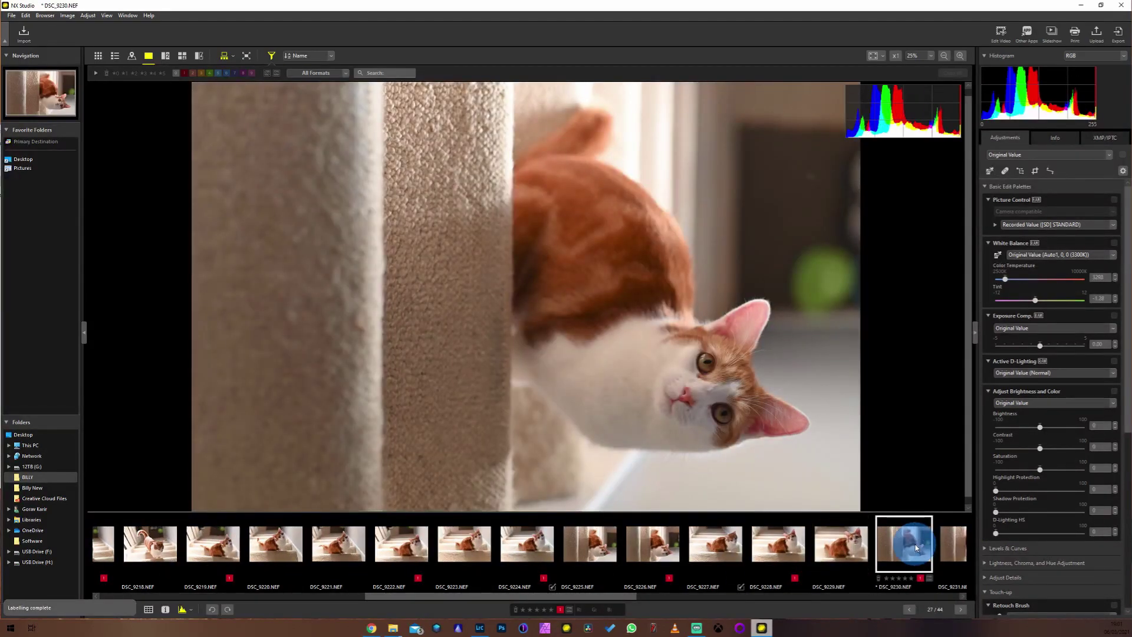
key("Right")
key("Right")
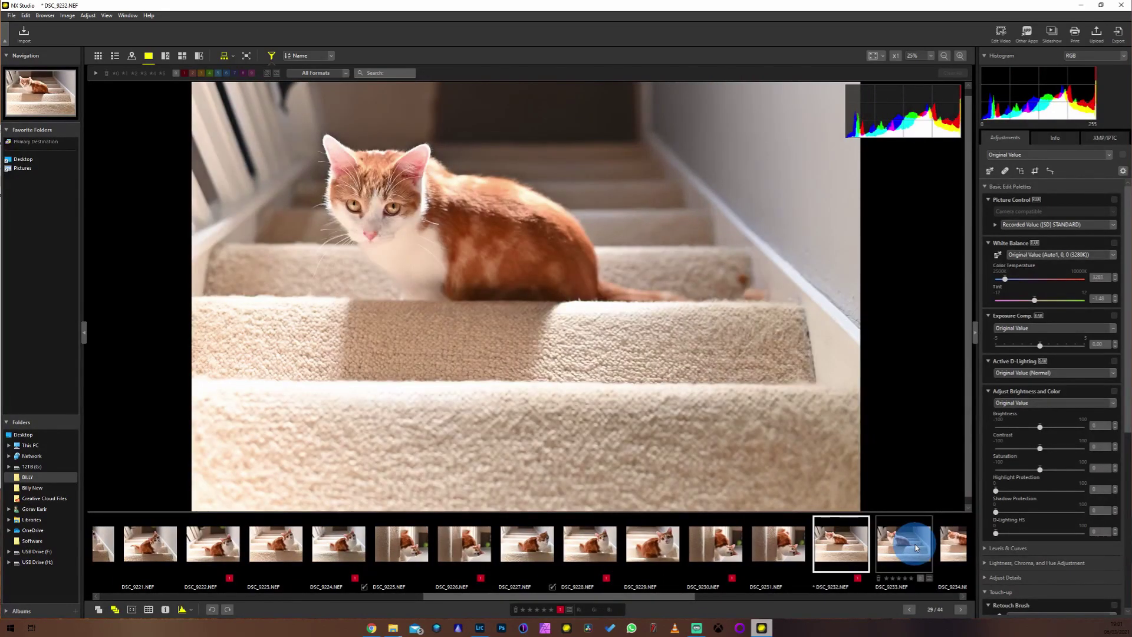
- Switch back to the thumbnail grid and sort the BILLY photos by label
left_click(98, 56)
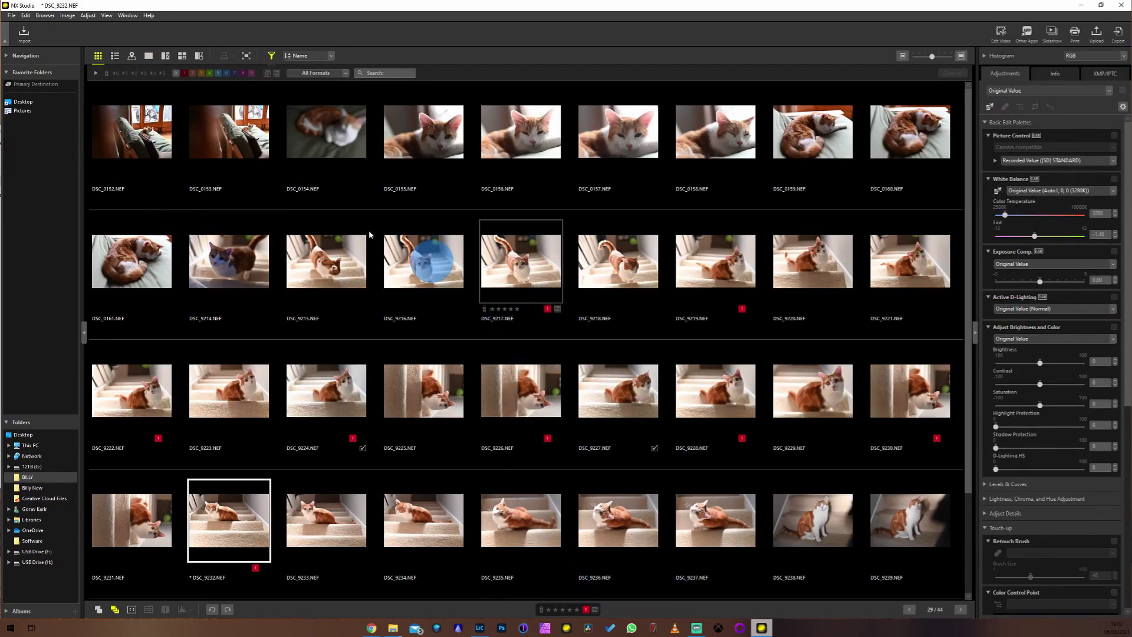
left_click(330, 56)
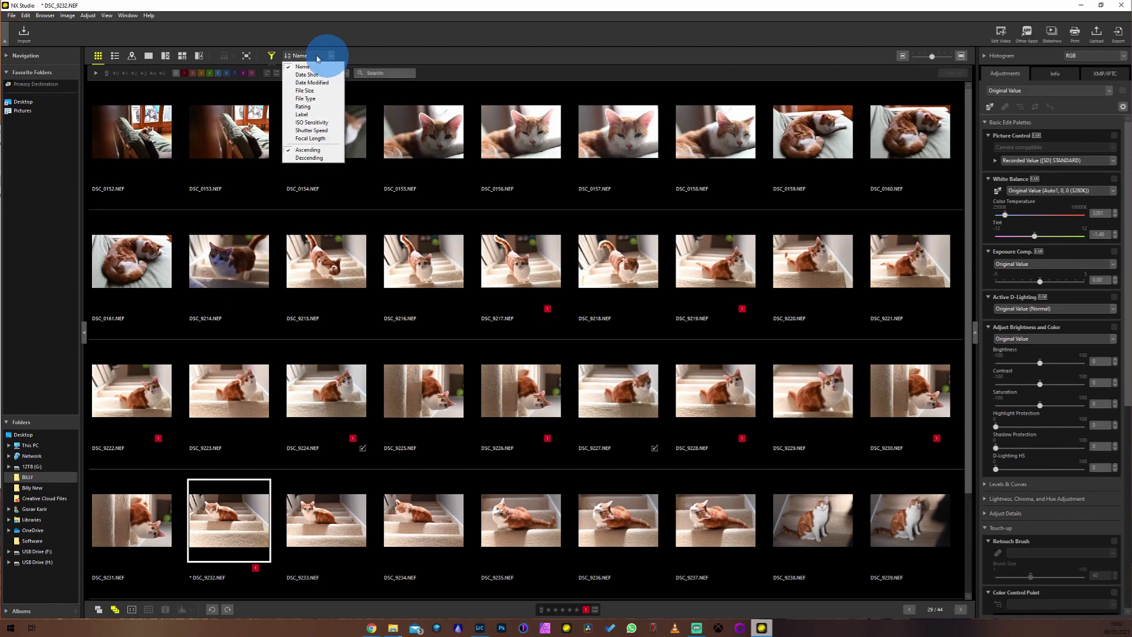
left_click(327, 114)
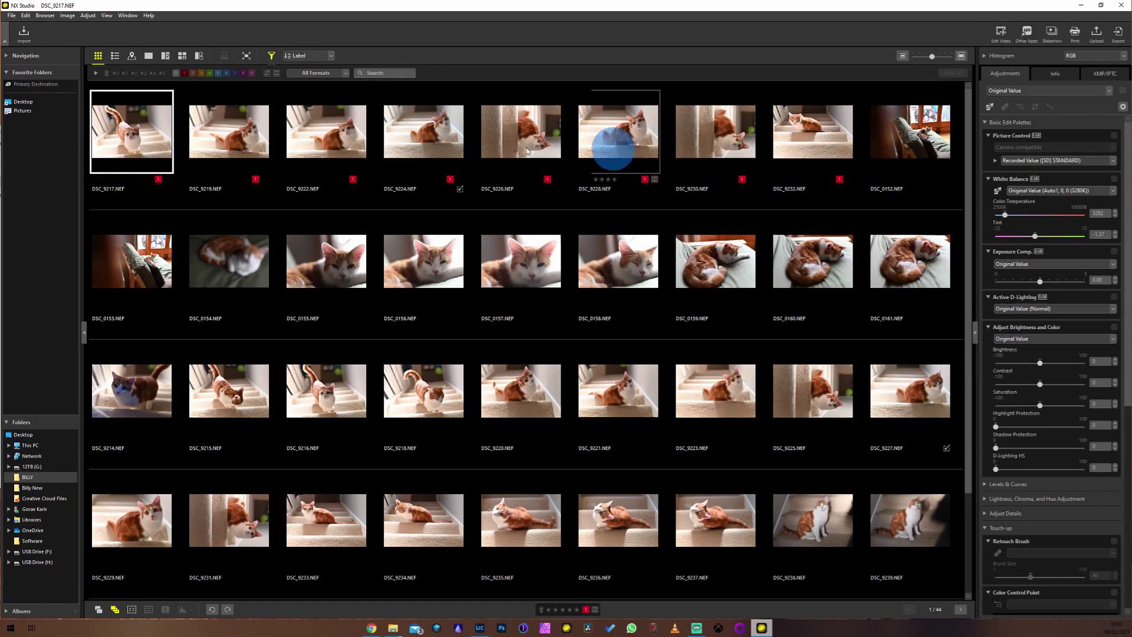
- Sort the thumbnails by name again and filter the BILLY folder to show only red-labelled photos
left_click(310, 58)
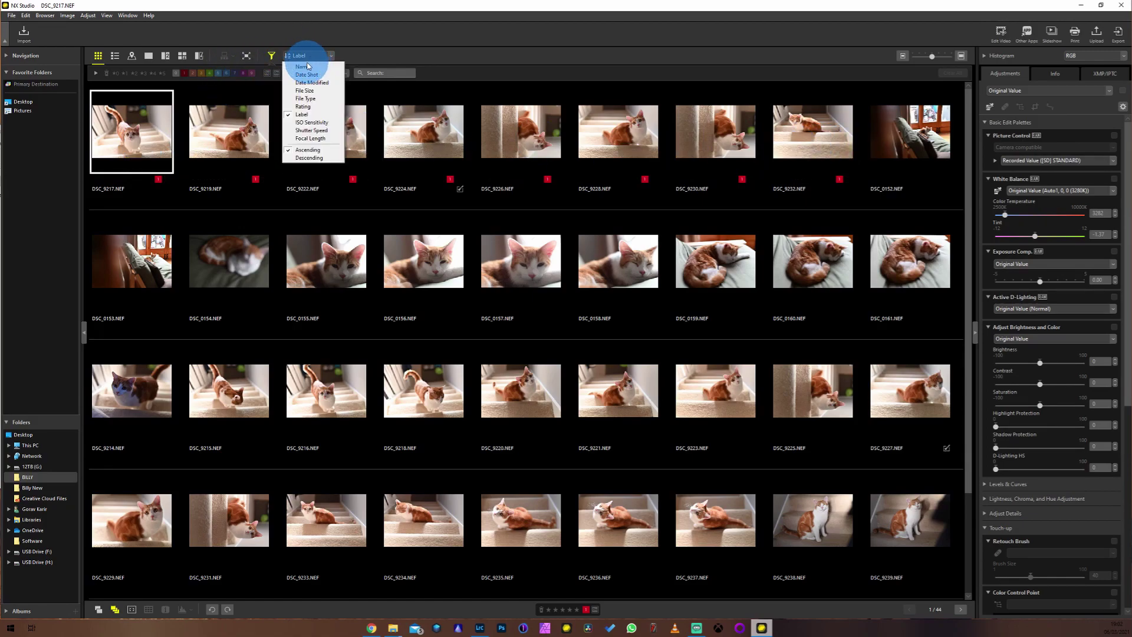
left_click(308, 68)
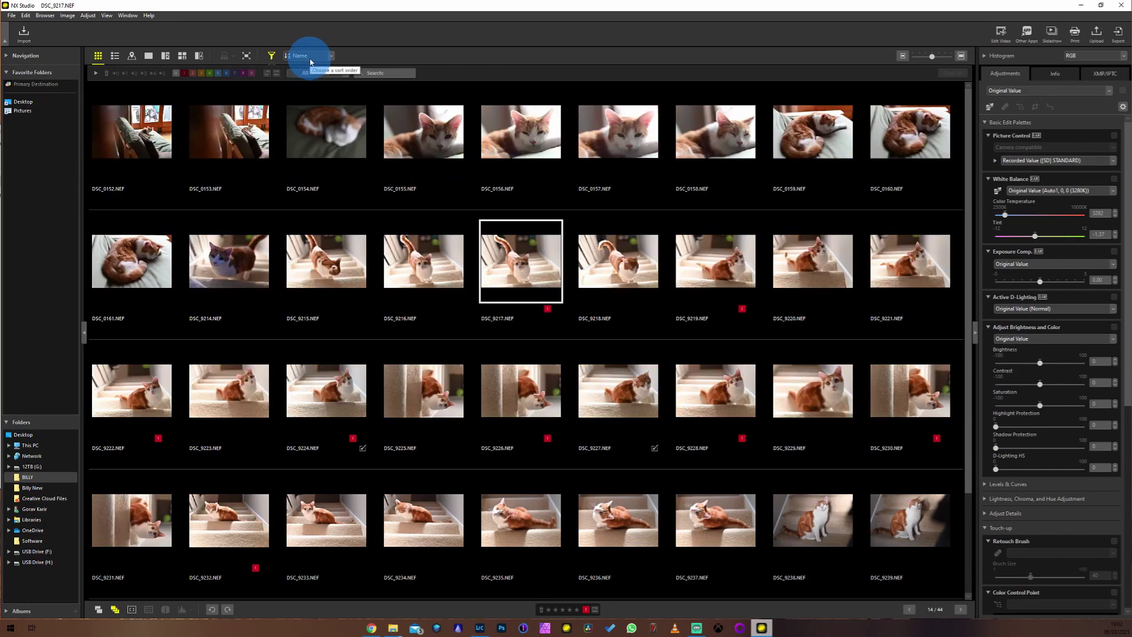
left_click(271, 55)
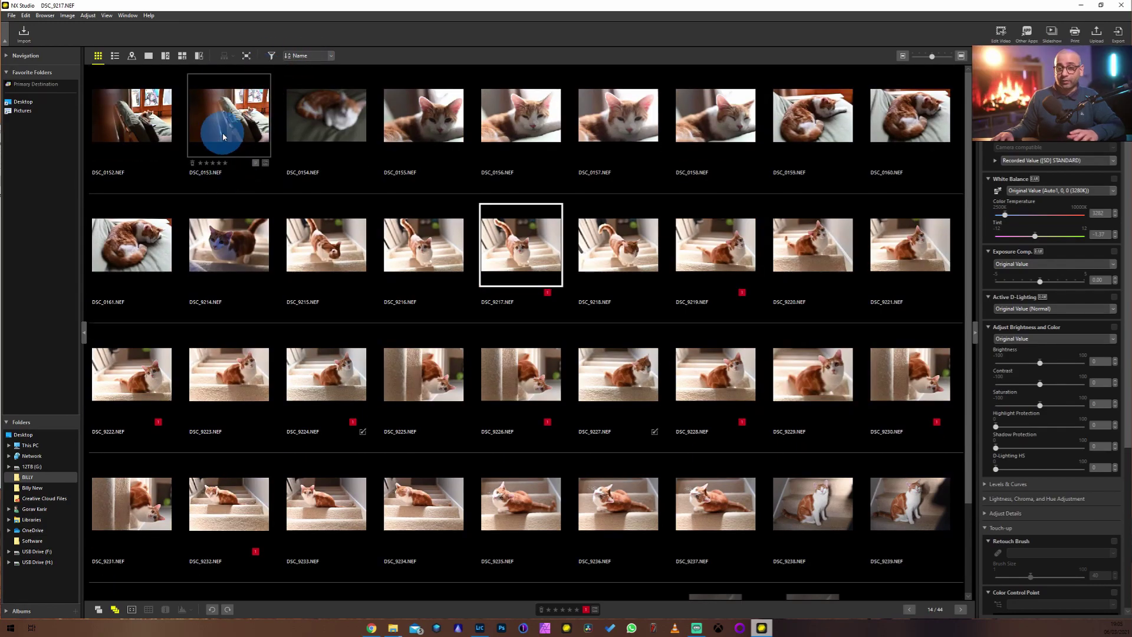
left_click(272, 56)
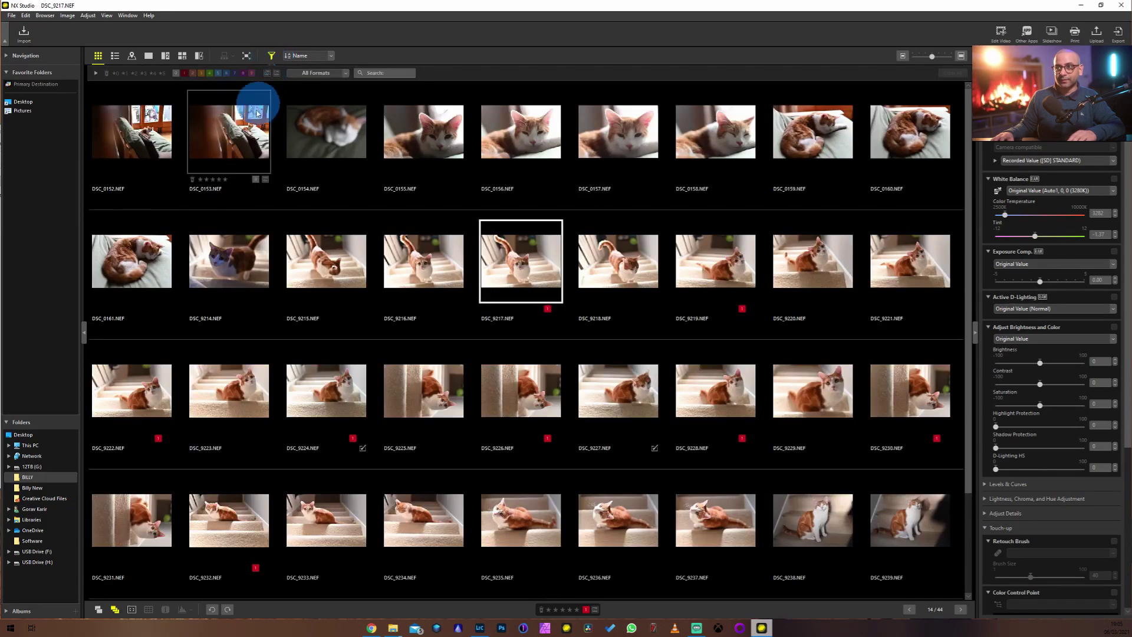
left_click(186, 74)
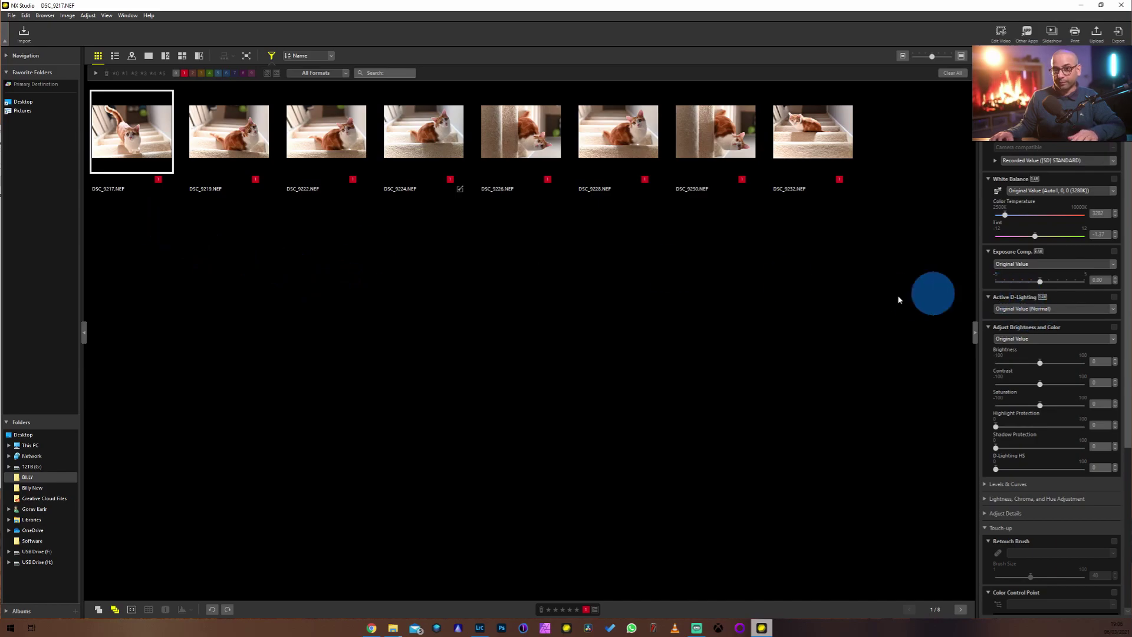
- Select all the filtered red-labelled photos in the thumbnail grid
left_click(929, 295)
left_click_drag(930, 308, 570, 208)
left_click(455, 214)
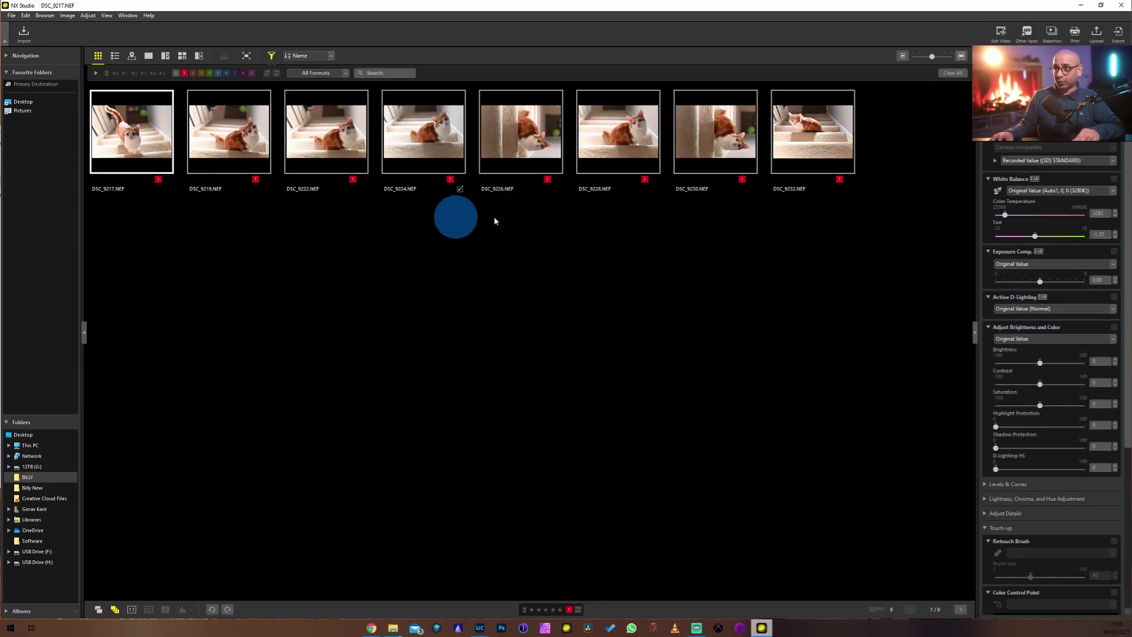
left_click(763, 260)
key("ctrl+a")
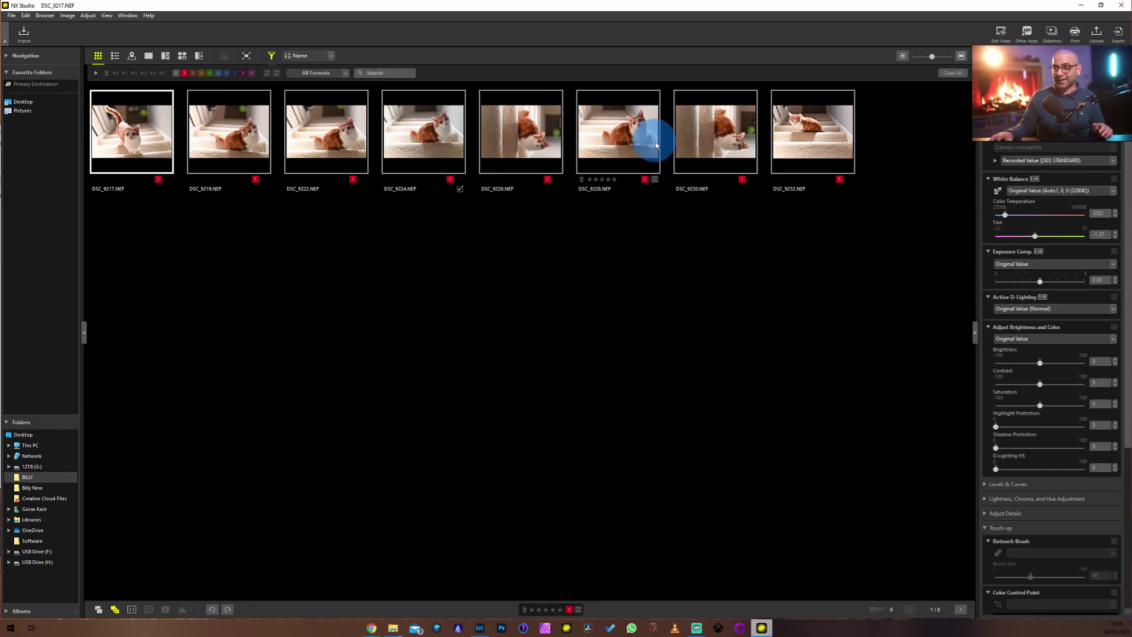
- Move the NX Studio window aside to reveal File Explorer, and copy the selected red-labelled photos into the Billy New folder
left_click_drag(430, 6, 783, 144)
left_click(532, 267)
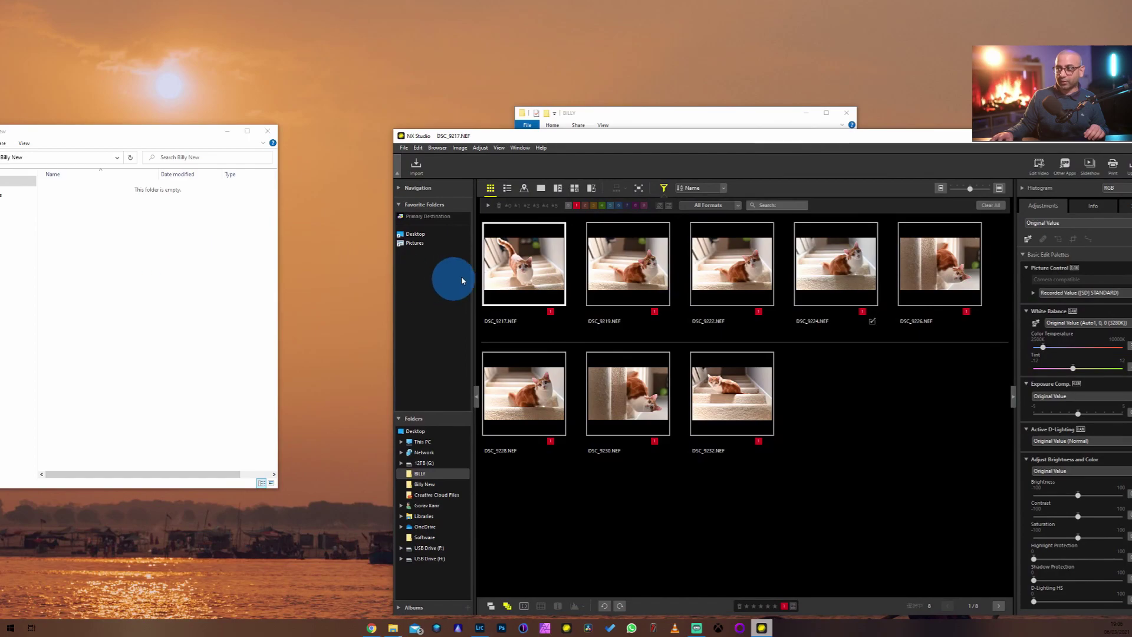
right_click(534, 257)
left_click(557, 309)
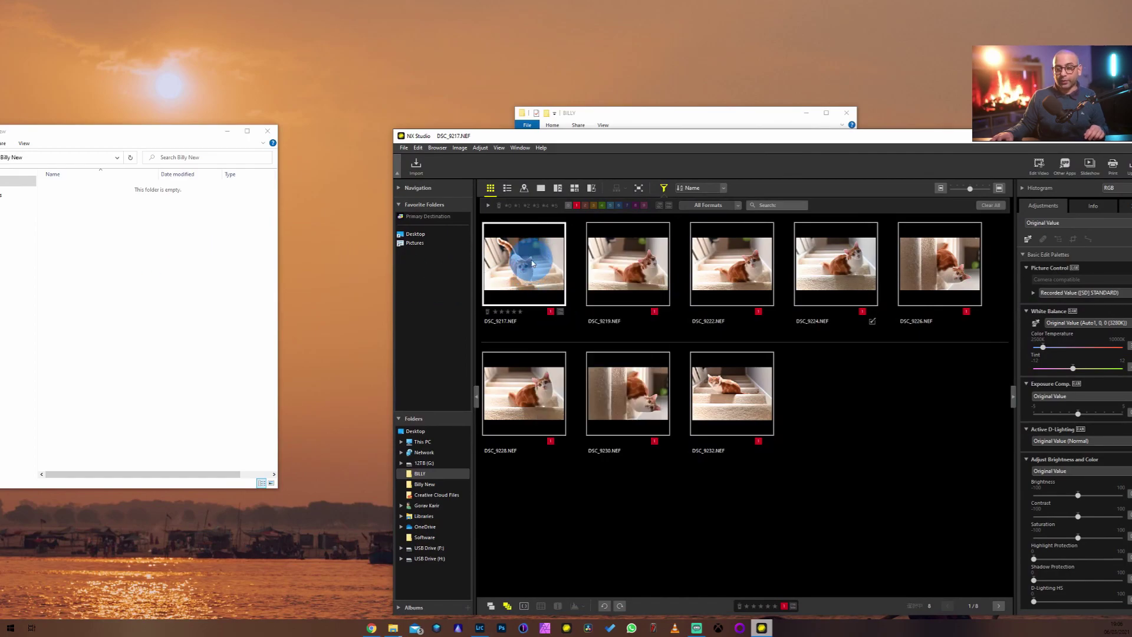
right_click(191, 276)
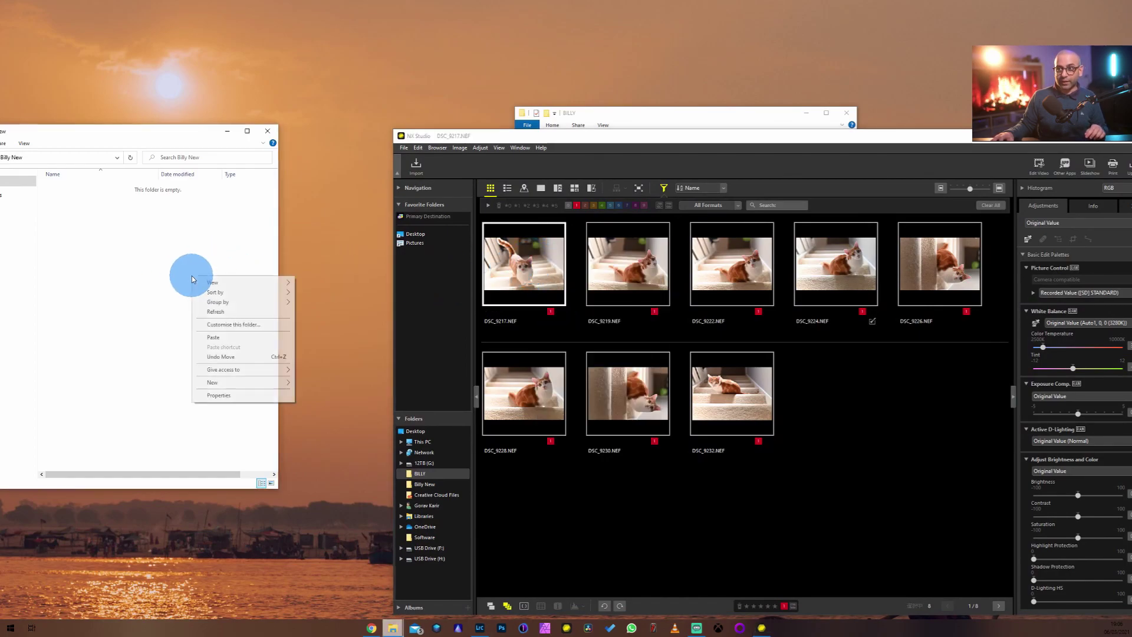
left_click(230, 342)
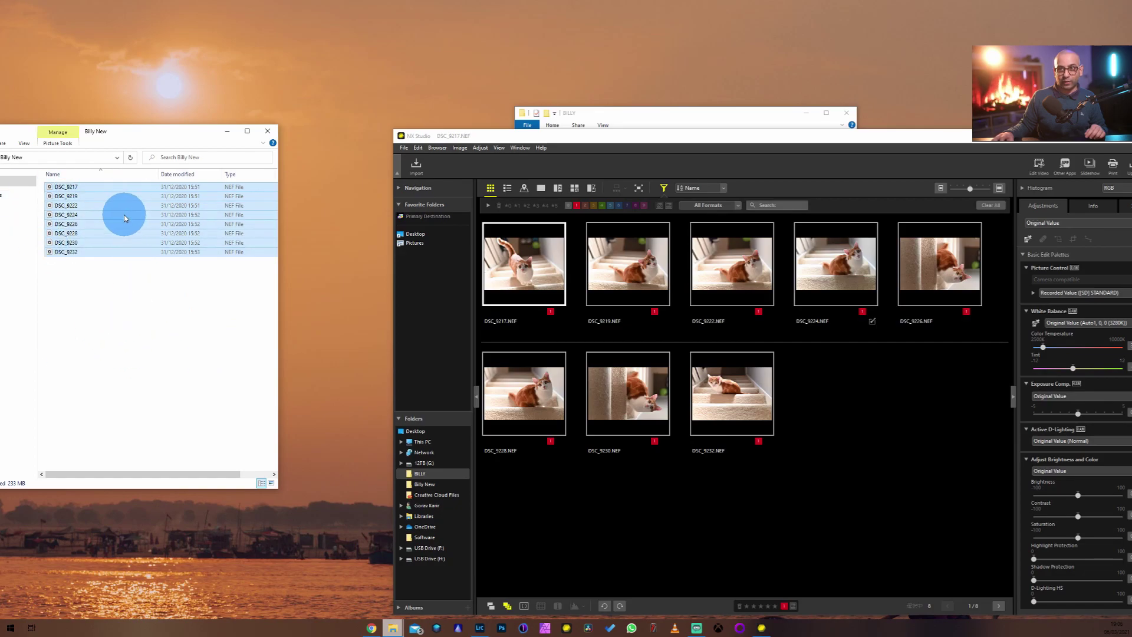